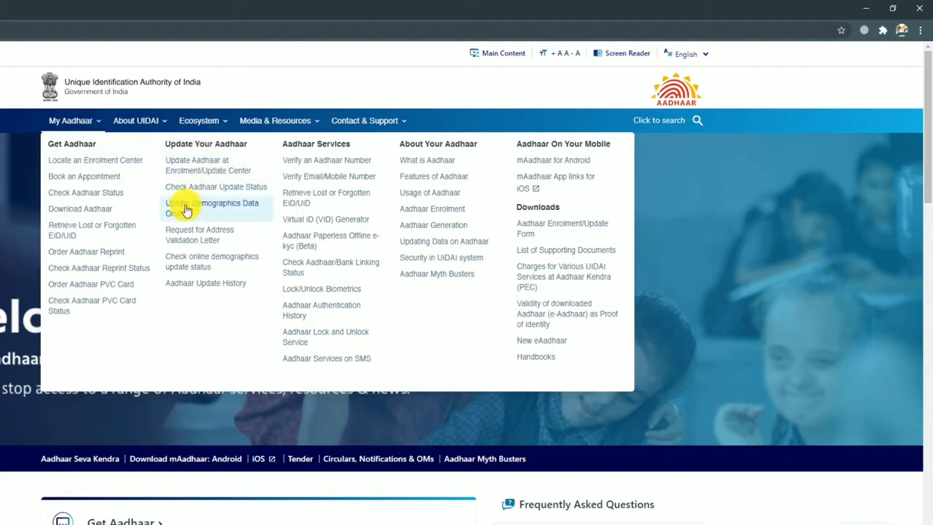
- Open 'Update Demographics Data Online' from the UIDAI My Aadhaar menu
{"action": "left_click", "coordinate": [186, 210]}
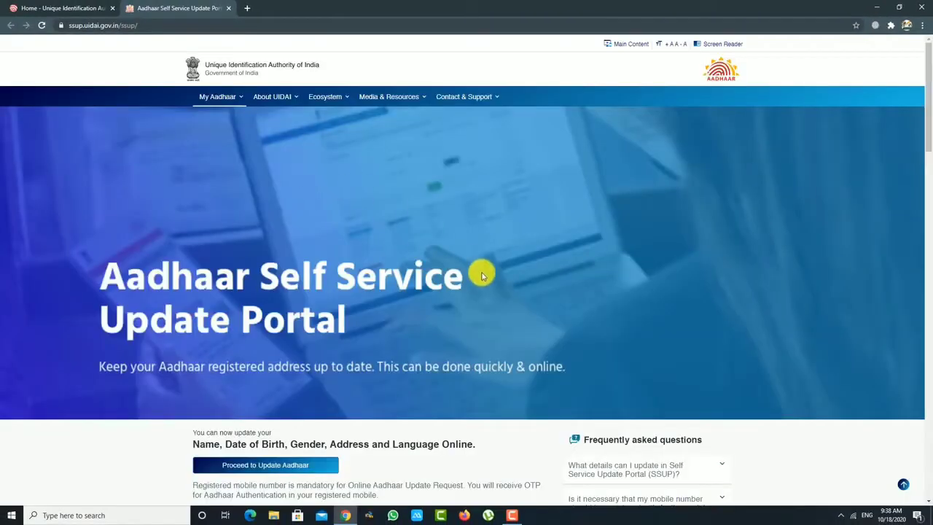
- Scroll down the portal page and choose 'Proceed to Update Aadhaar'
{"action": "scroll", "coordinate": [481, 276], "scroll_direction": "down", "scroll_amount": 2}
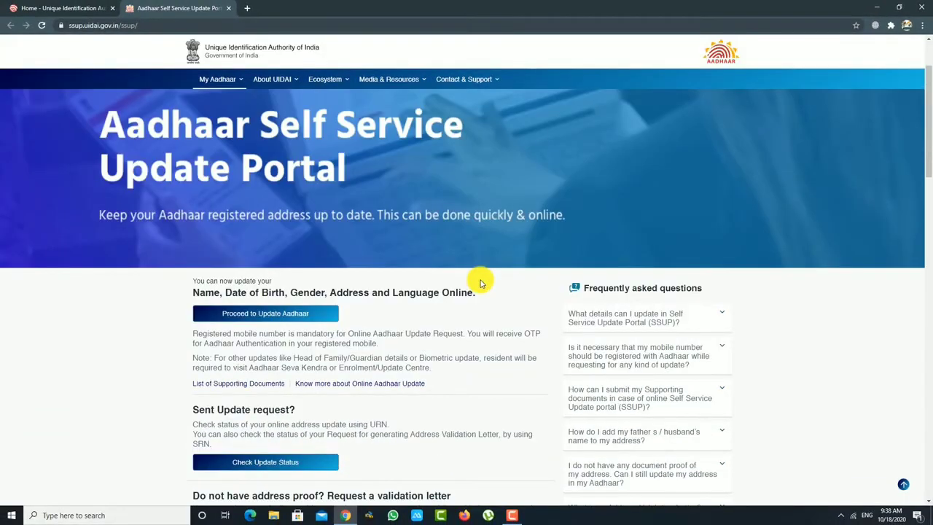
{"action": "scroll", "coordinate": [480, 283], "scroll_direction": "down", "scroll_amount": 1}
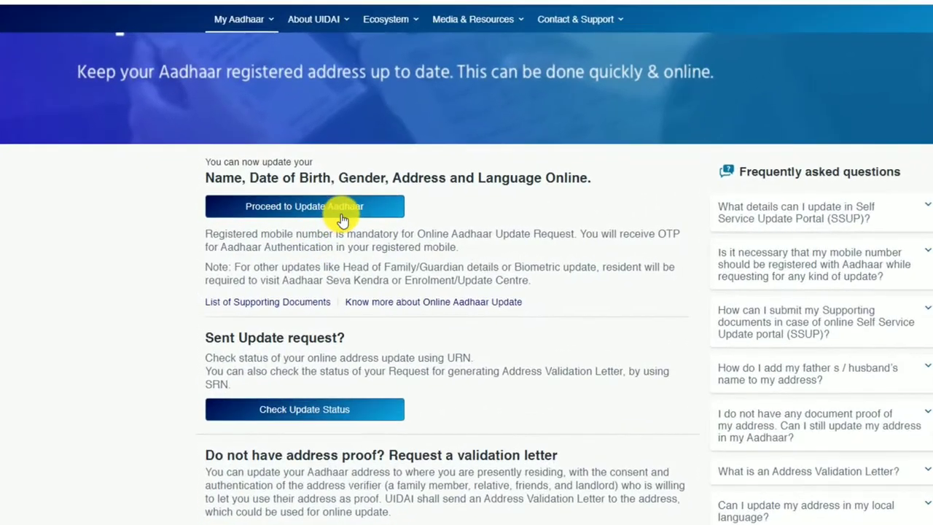
{"action": "left_click", "coordinate": [340, 215]}
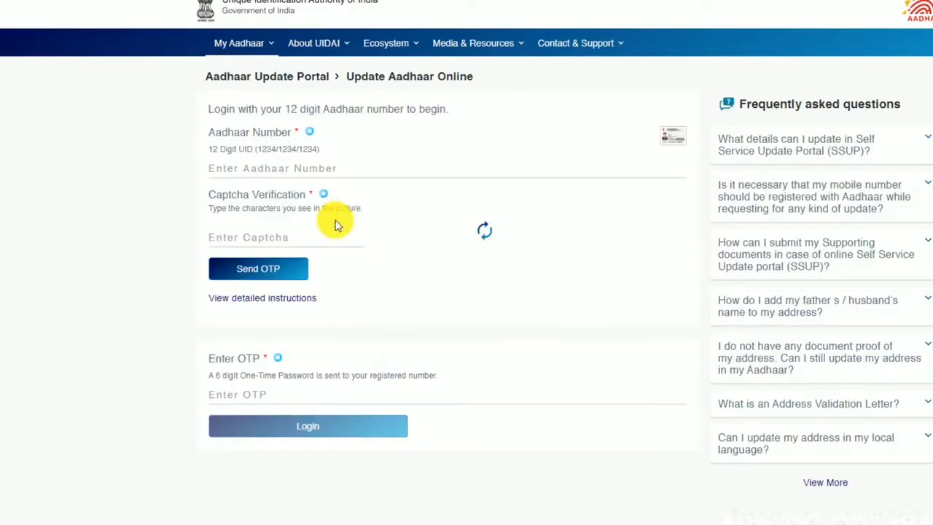
- Enter the Aadhaar number and the captcha, and request an OTP to the registered mobile
{"action": "left_click", "coordinate": [236, 239]}
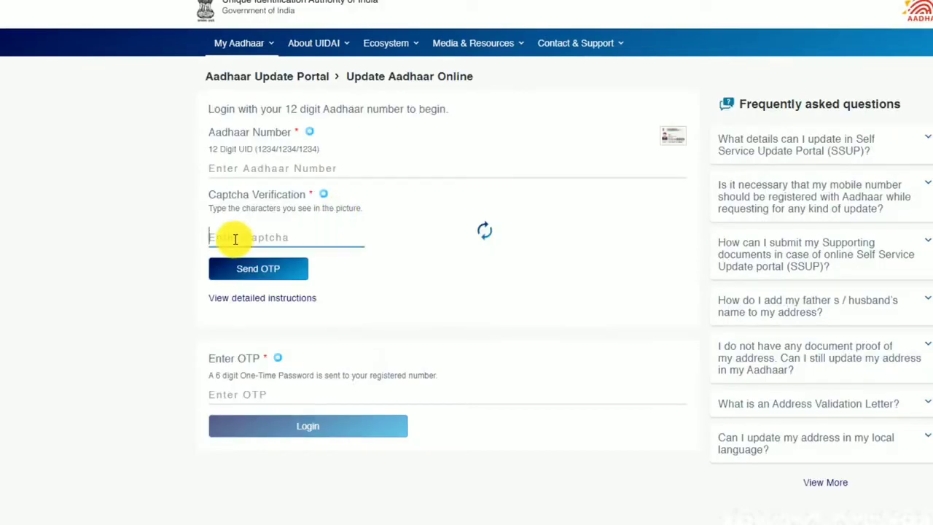
{"action": "left_click", "coordinate": [244, 164]}
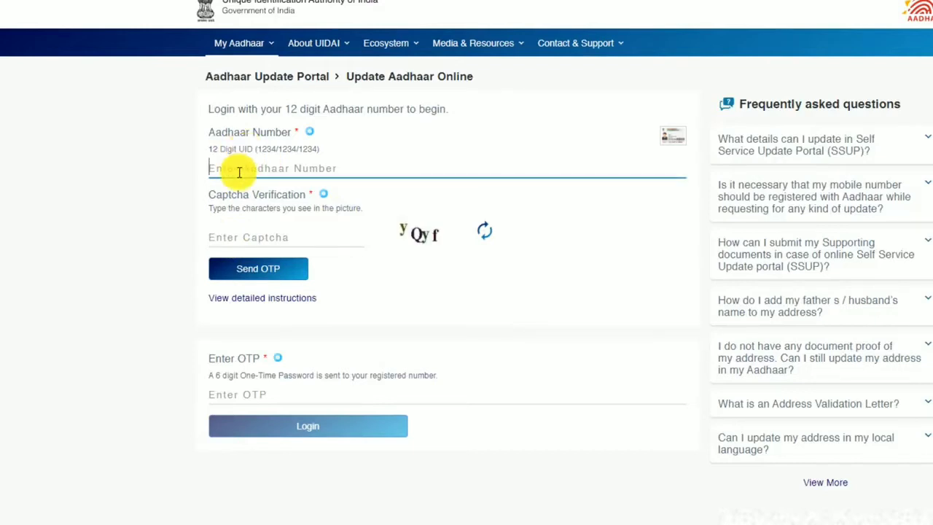
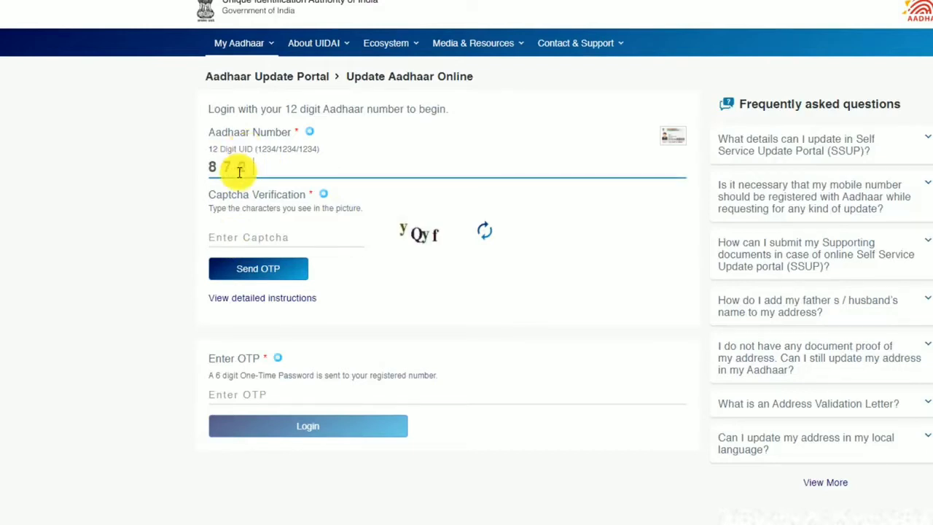
{"action": "left_click", "coordinate": [254, 239]}
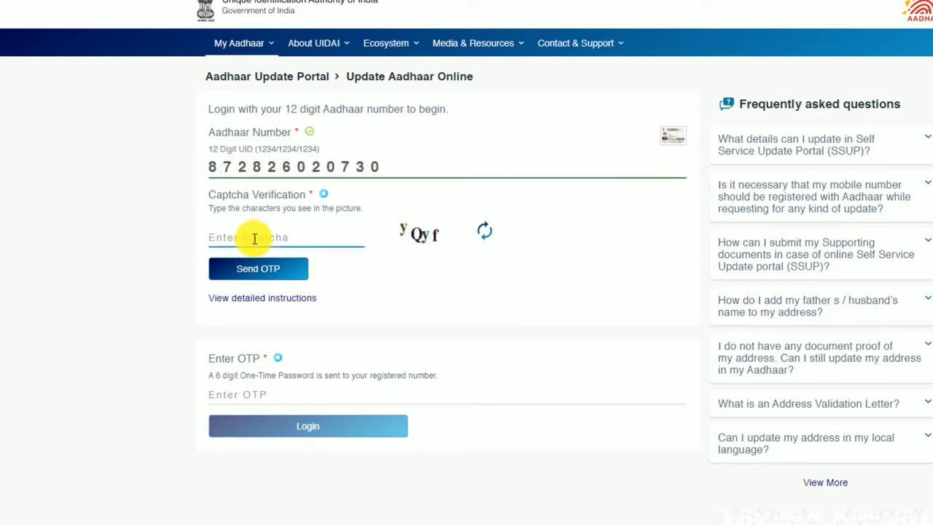
{"action": "type", "text": "yQyf"}
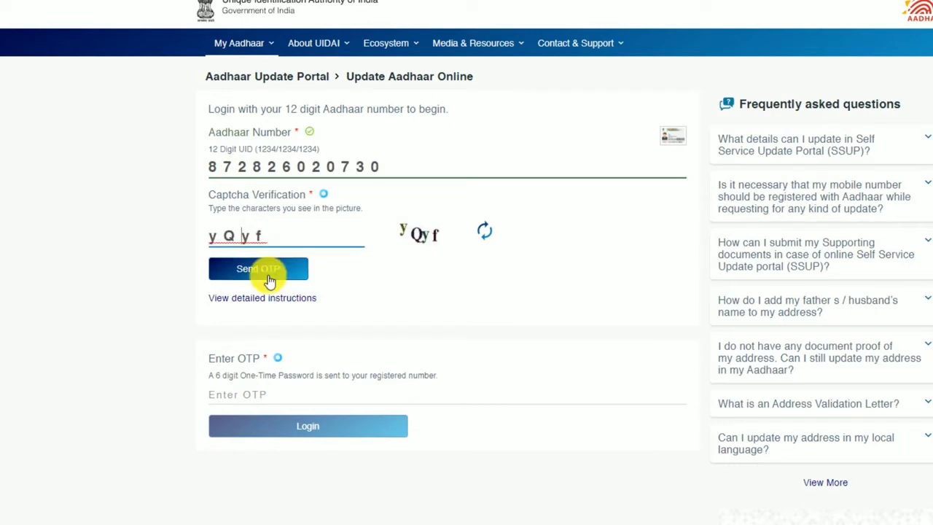
{"action": "left_click", "coordinate": [269, 280]}
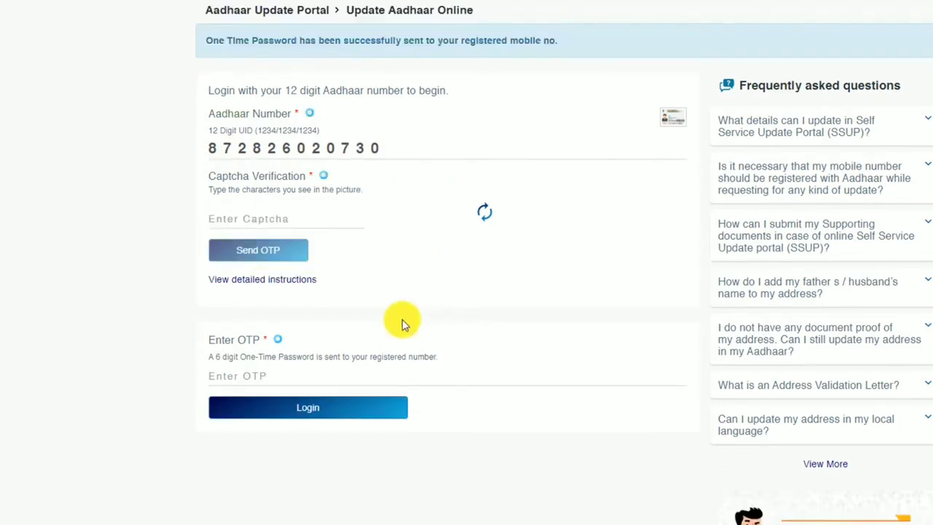
- Enter the received OTP and log in
{"action": "scroll", "coordinate": [285, 327], "scroll_direction": "down", "scroll_amount": 2}
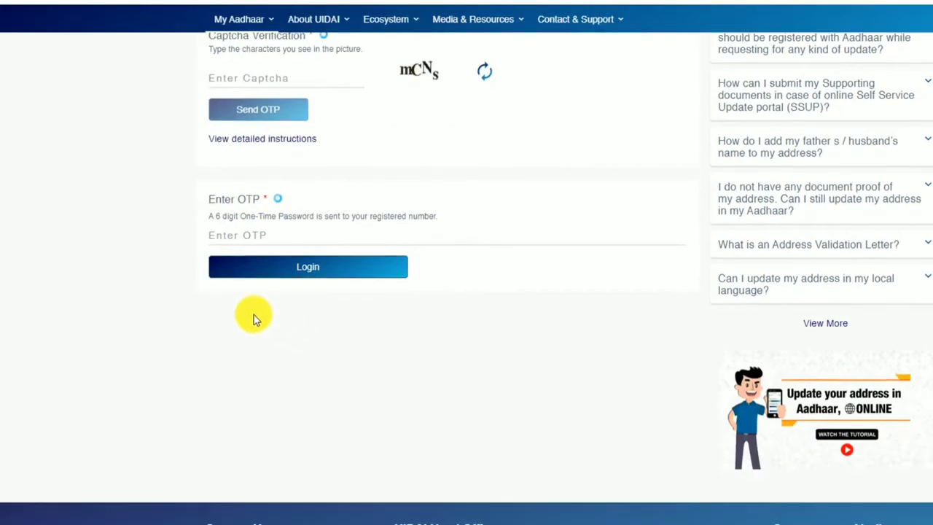
{"action": "left_click", "coordinate": [250, 237]}
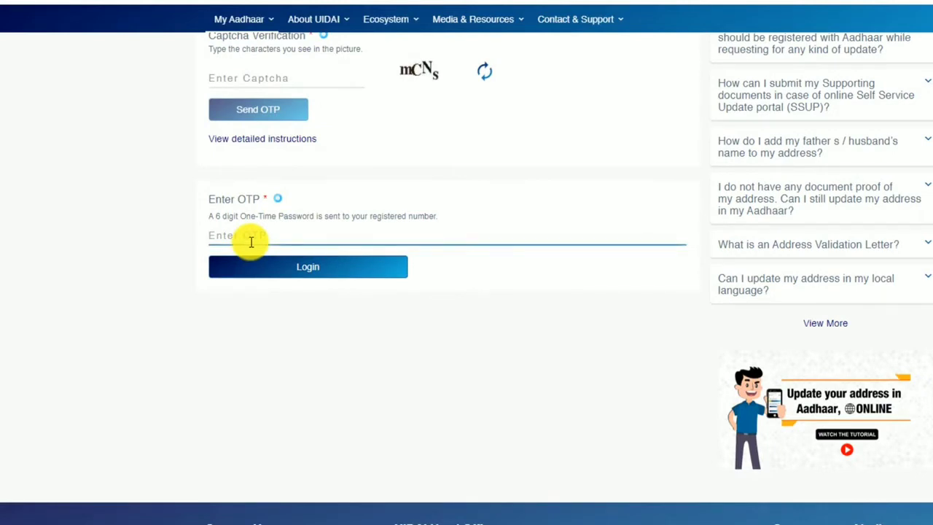
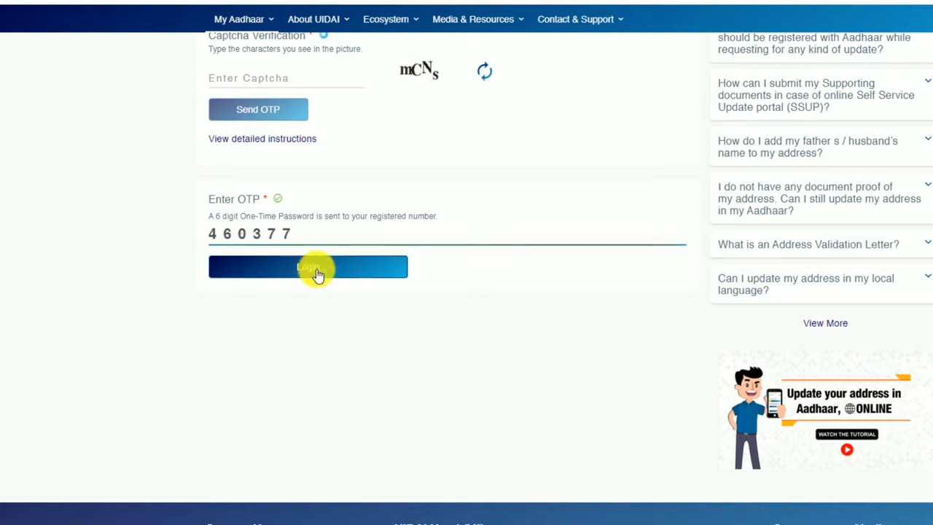
{"action": "left_click", "coordinate": [317, 269]}
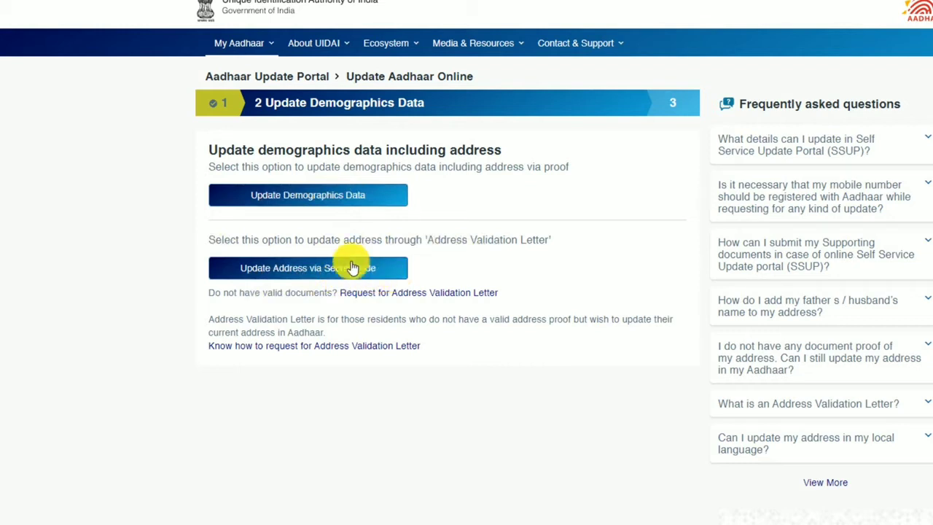
- Choose Update Demographics Data and select the Name tile
{"action": "left_click", "coordinate": [332, 197]}
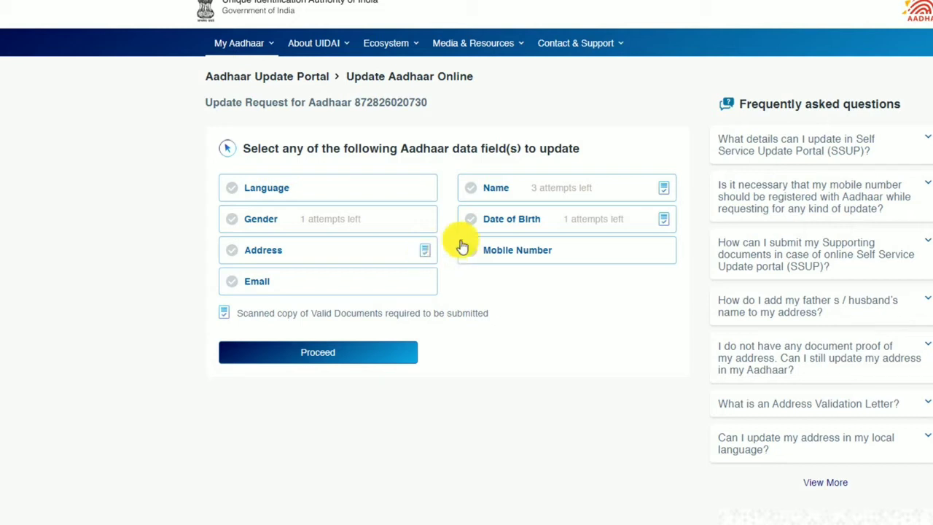
{"action": "left_click", "coordinate": [500, 187]}
- Add Date of Birth, proceed, and confirm awareness of the Name and DoB update limits
{"action": "left_click", "coordinate": [523, 225]}
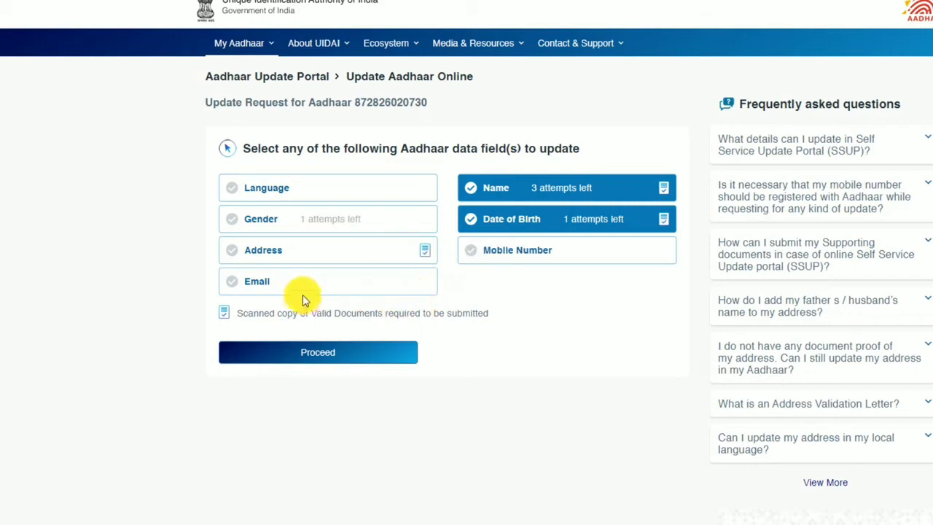
{"action": "left_click", "coordinate": [313, 357]}
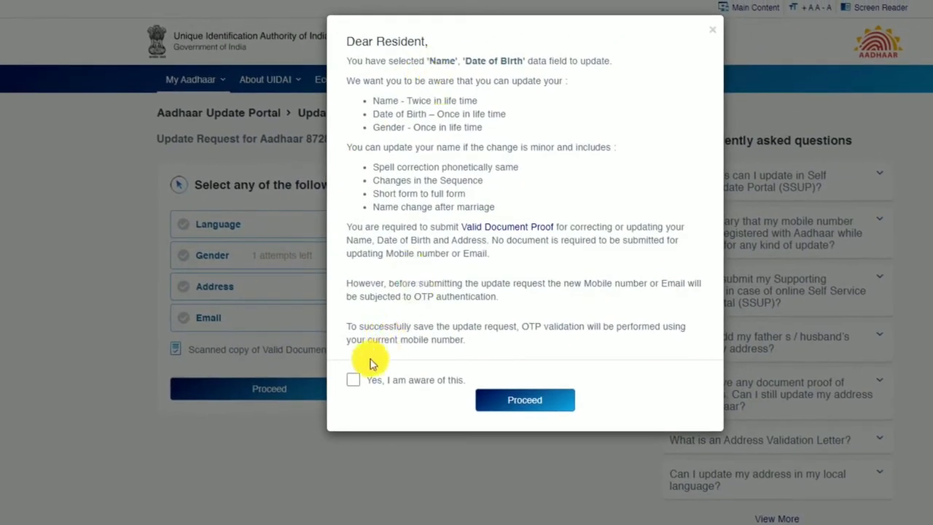
{"action": "left_click", "coordinate": [354, 380]}
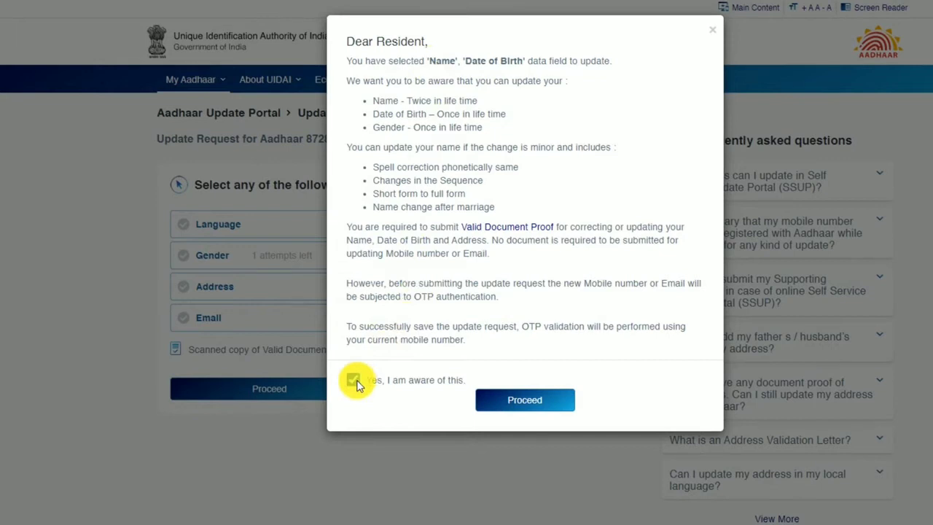
{"action": "left_click", "coordinate": [536, 405]}
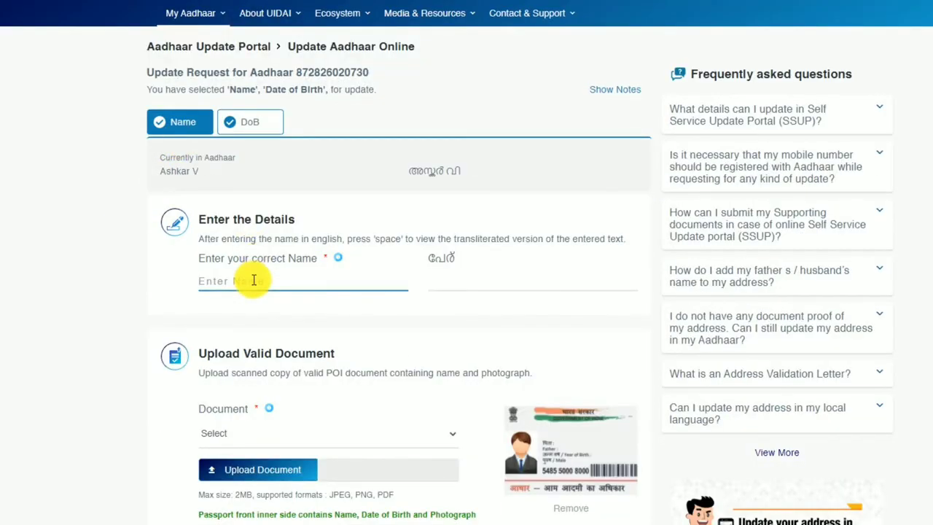
- Type the corrected full name in English and generate its Malayalam transliteration
{"action": "type", "text": "A S"}
{"action": "key", "text": "BackSpace"}
{"action": "key", "text": "BackSpace"}
{"action": "key", "text": "BackSpace"}
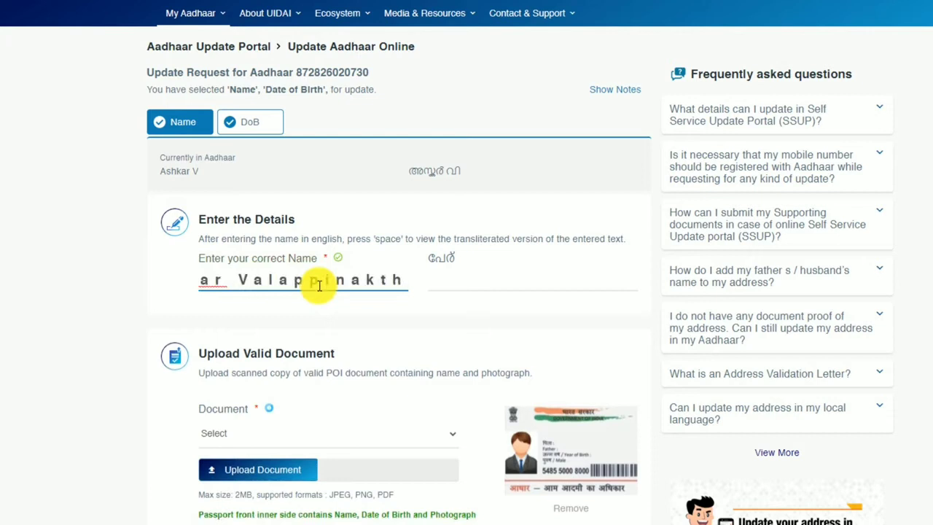
{"action": "left_click", "coordinate": [451, 279]}
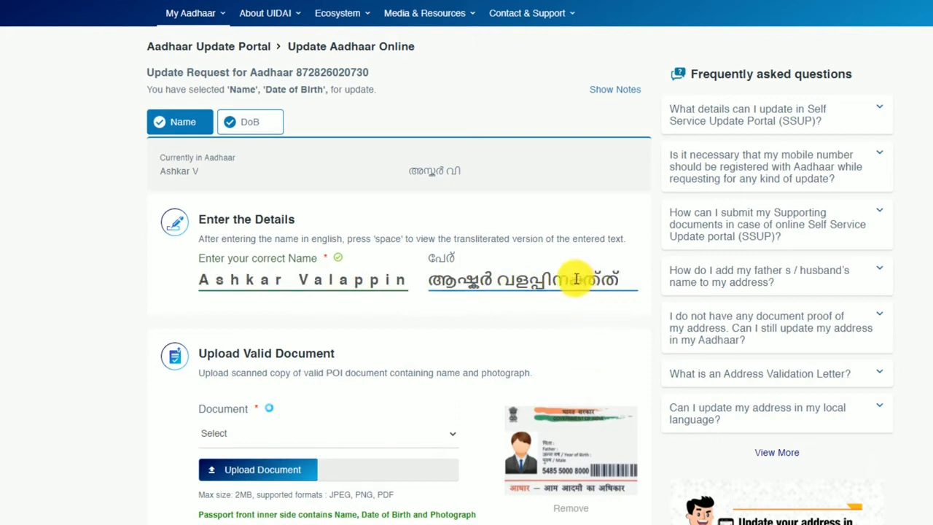
{"action": "left_click_drag", "start_coordinate": [568, 277], "coordinate": [631, 283]}
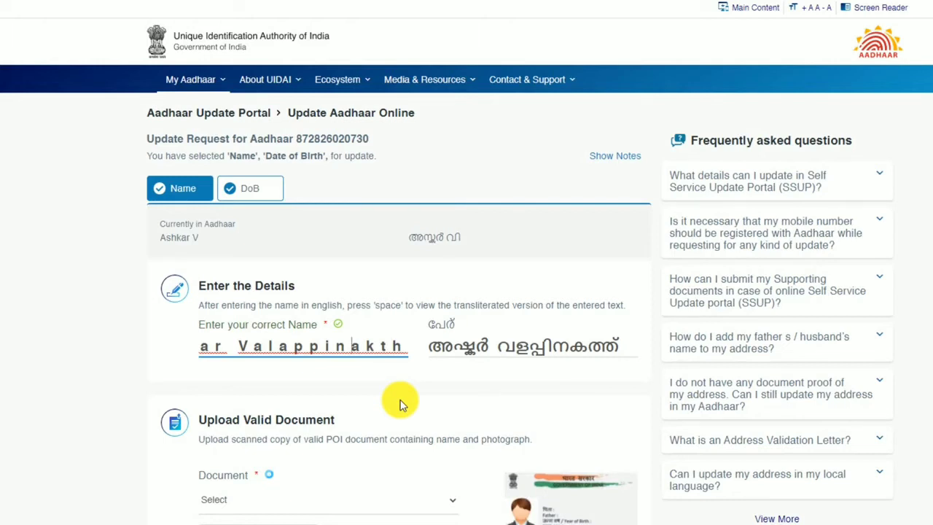
{"action": "scroll", "coordinate": [399, 403], "scroll_direction": "down", "scroll_amount": 3}
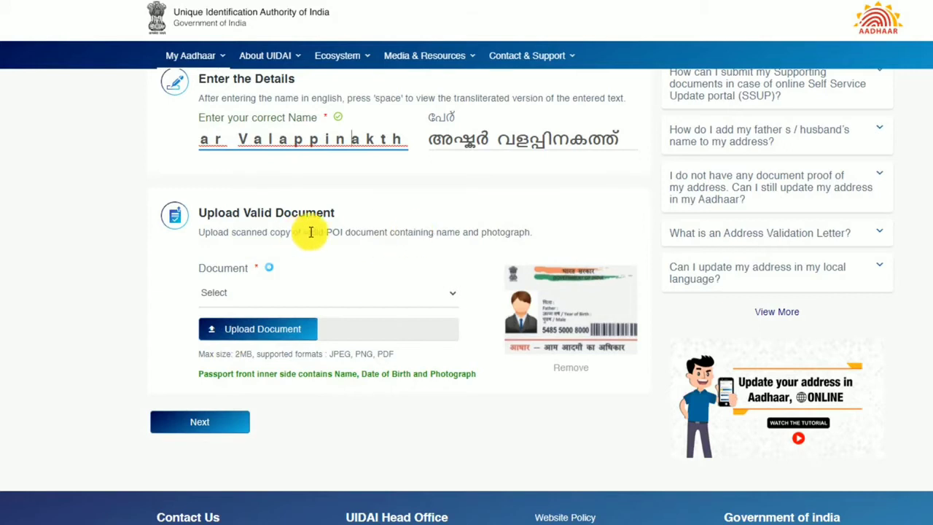
- Upload 'my passport' as PASSPORT proof for the name, then go to the Date of Birth step
{"action": "left_click", "coordinate": [330, 297]}
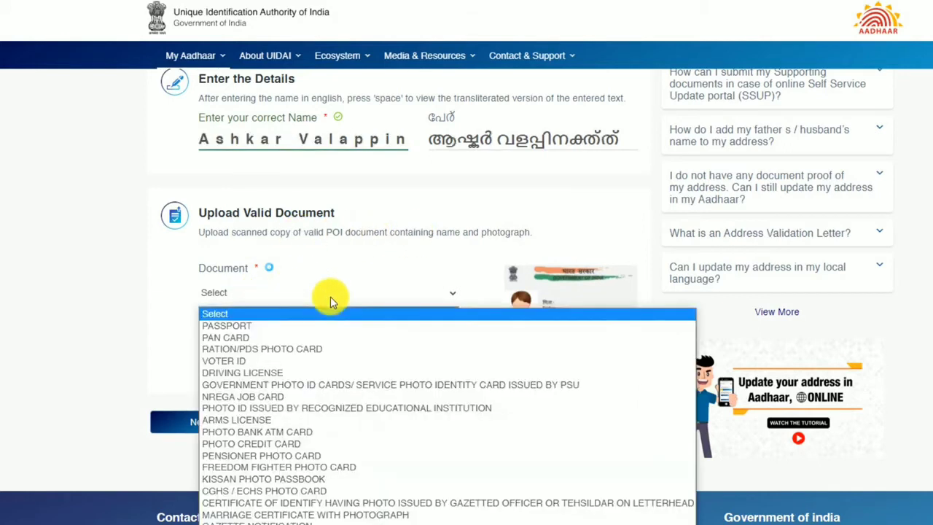
{"action": "left_click", "coordinate": [315, 327]}
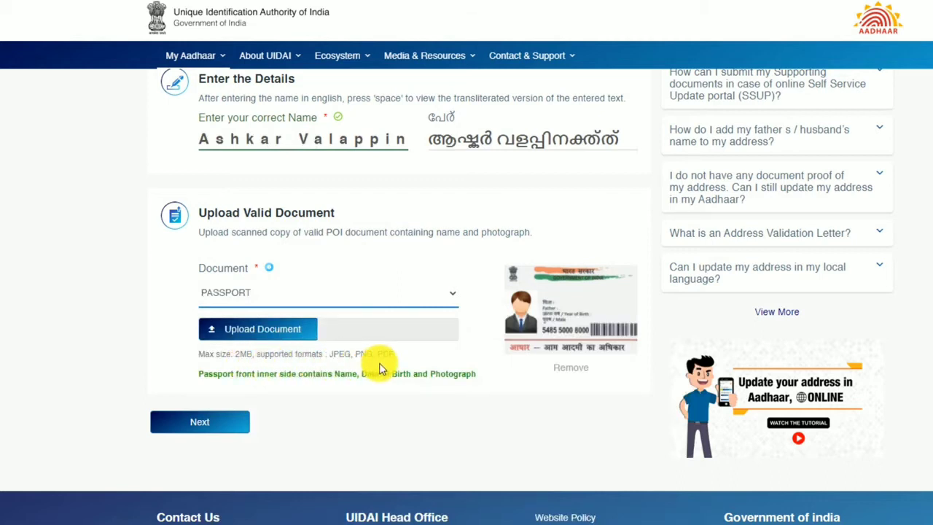
{"action": "left_click", "coordinate": [254, 329]}
{"action": "left_click", "coordinate": [219, 145]}
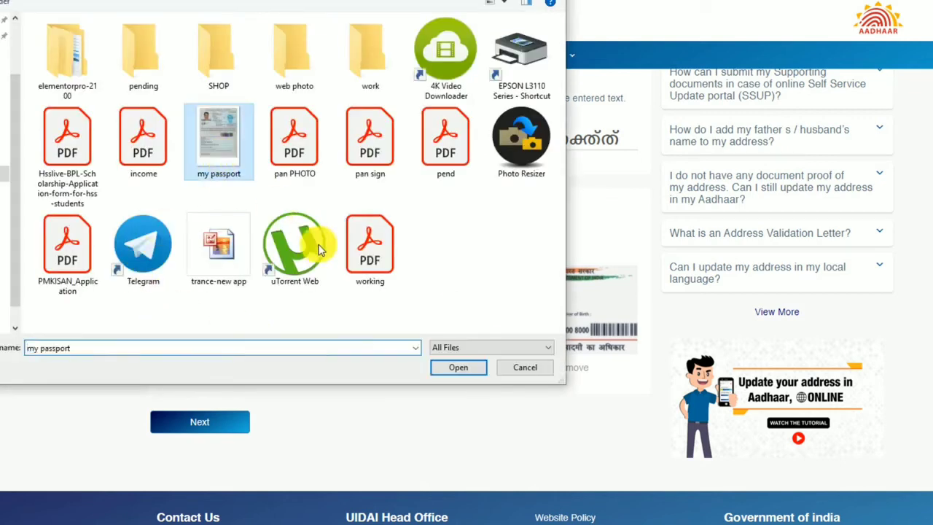
{"action": "left_click", "coordinate": [458, 368]}
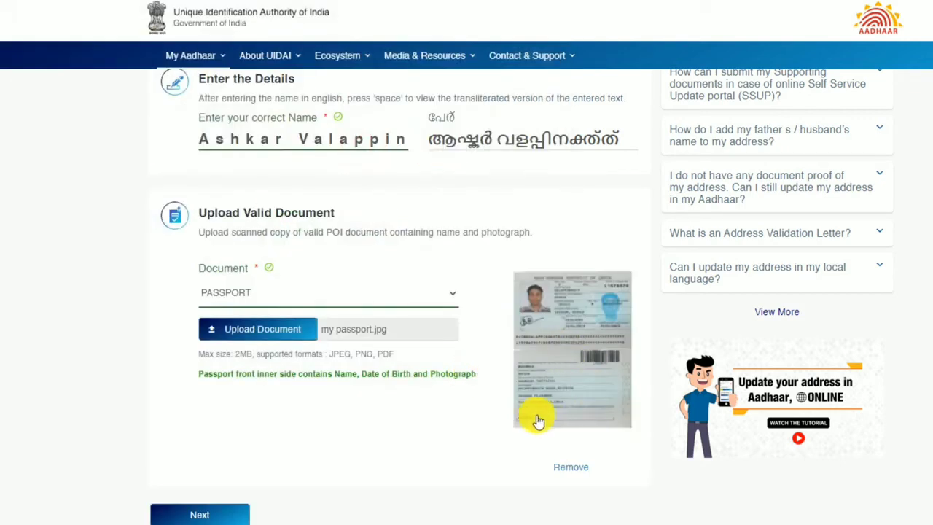
{"action": "scroll", "coordinate": [237, 443], "scroll_direction": "down", "scroll_amount": 1}
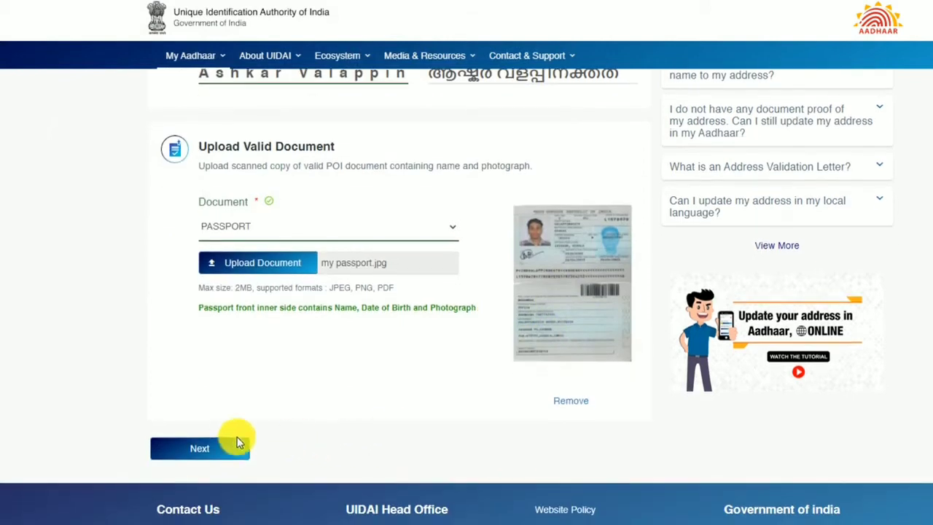
{"action": "left_click", "coordinate": [236, 442]}
{"action": "scroll", "coordinate": [249, 336], "scroll_direction": "down", "scroll_amount": 1}
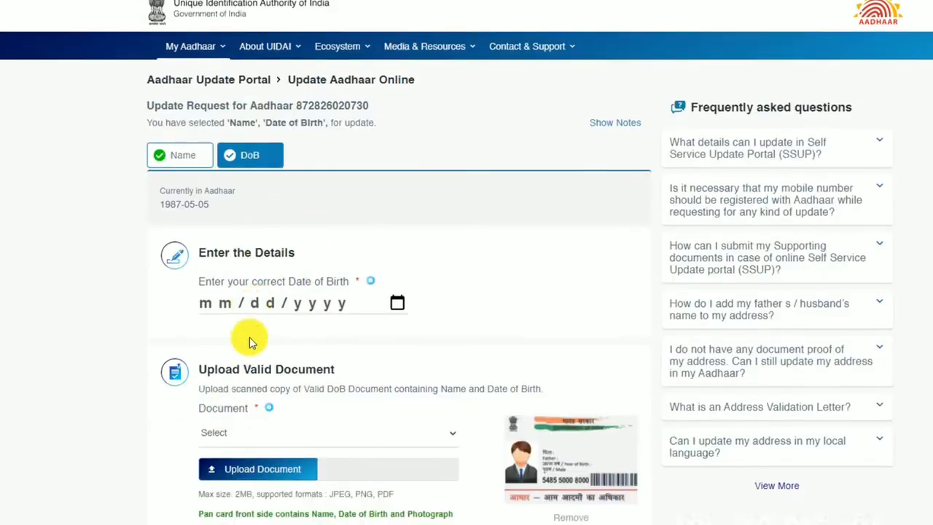
{"action": "left_click", "coordinate": [225, 271]}
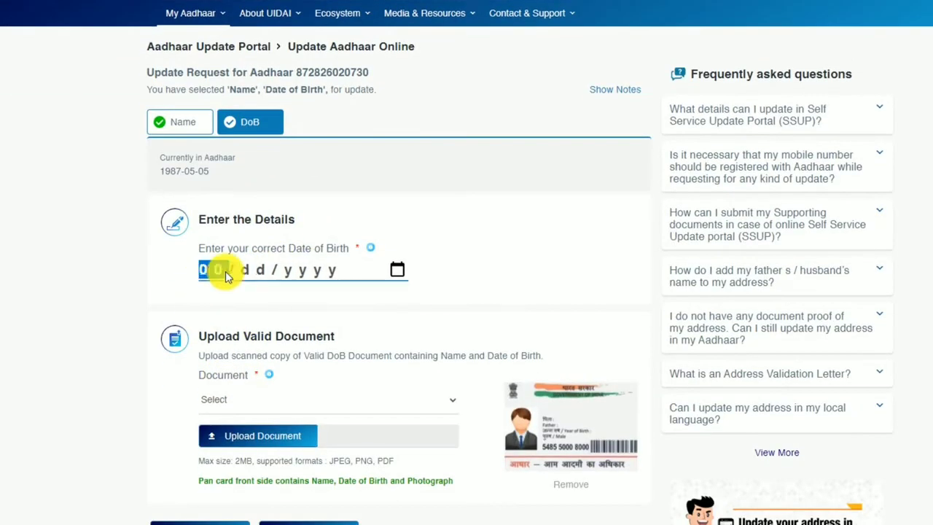
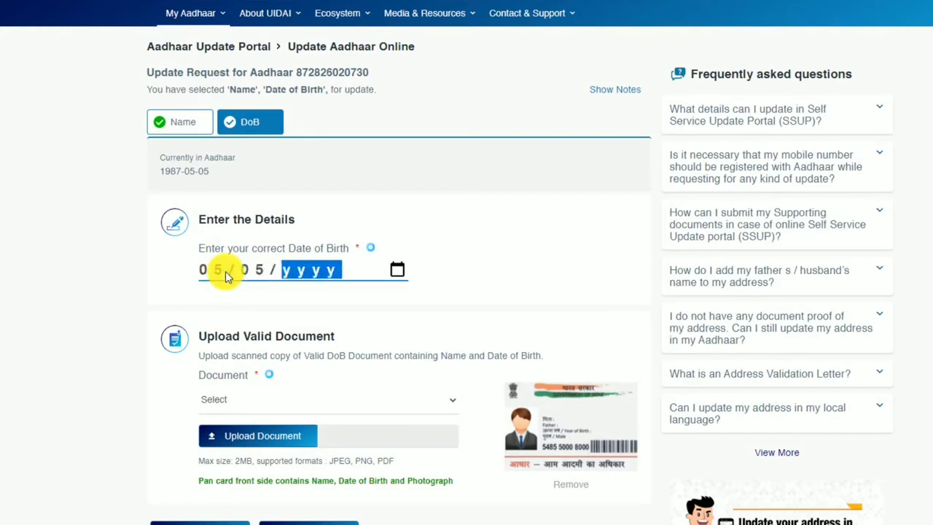
{"action": "scroll", "coordinate": [225, 271], "scroll_direction": "down", "scroll_amount": 3}
- Choose Passport as the date-of-birth proof and upload 'my passport'
{"action": "left_click", "coordinate": [421, 193]}
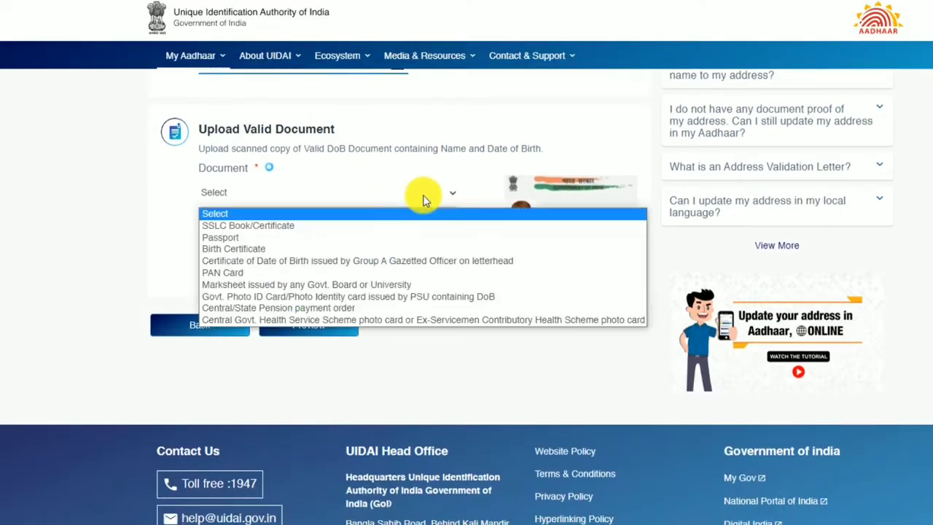
{"action": "left_click", "coordinate": [354, 237]}
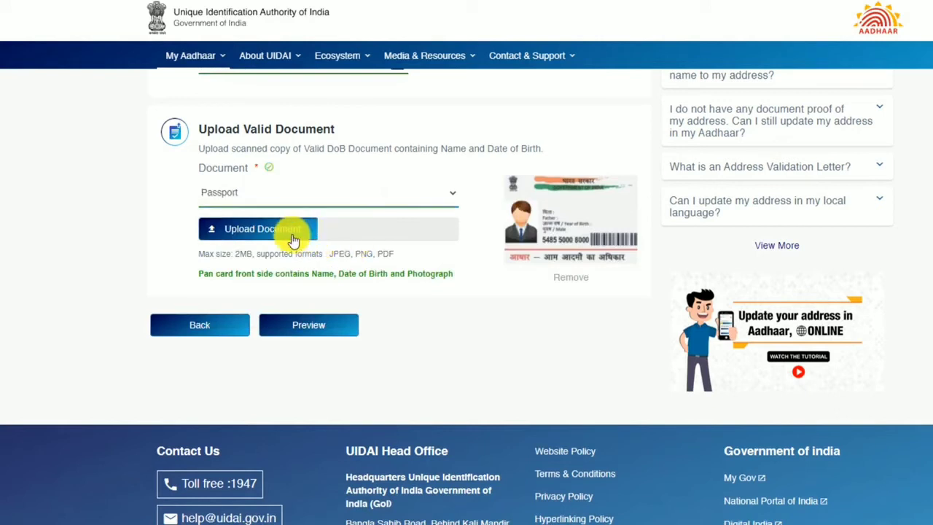
{"action": "left_click", "coordinate": [292, 241]}
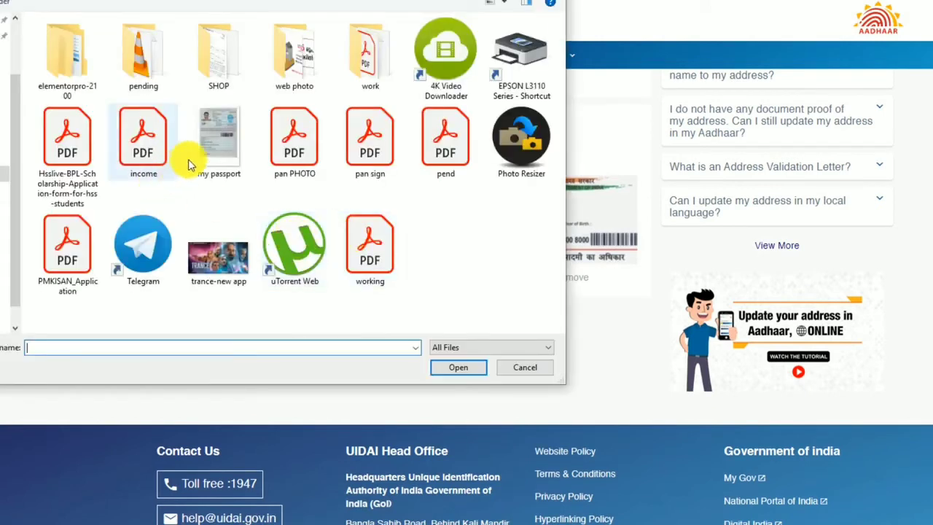
{"action": "left_click", "coordinate": [191, 154]}
{"action": "left_click", "coordinate": [453, 368]}
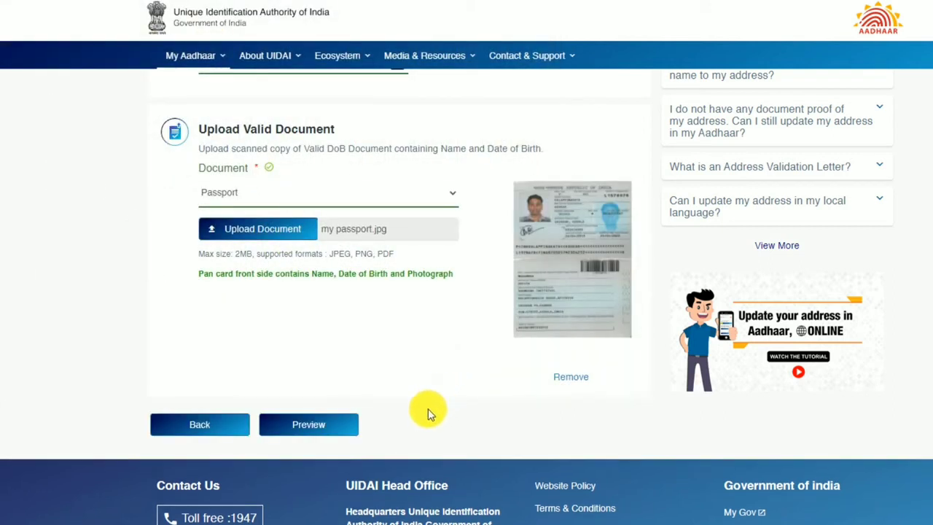
- Preview the request and scroll through the details down to Captcha Verification
{"action": "left_click", "coordinate": [322, 430]}
{"action": "scroll", "coordinate": [458, 427], "scroll_direction": "down", "scroll_amount": 3}
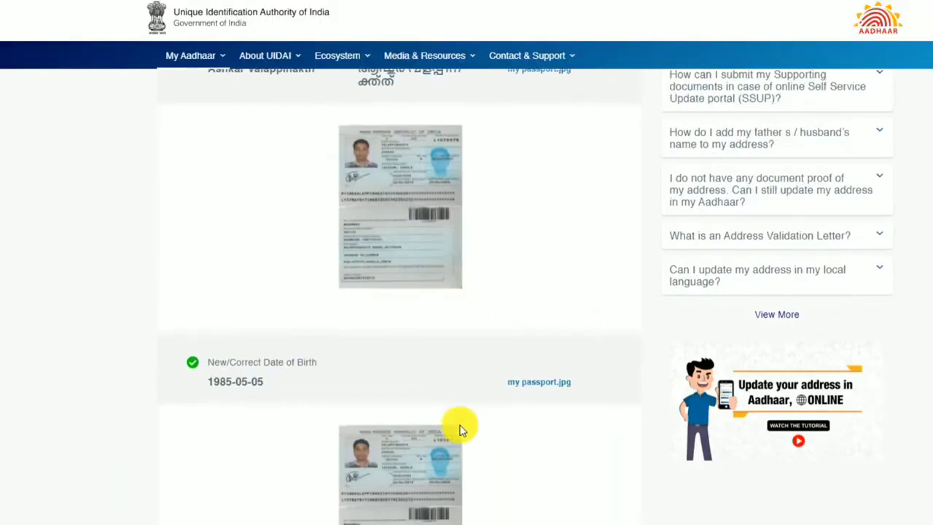
{"action": "scroll", "coordinate": [406, 327], "scroll_direction": "up", "scroll_amount": 3}
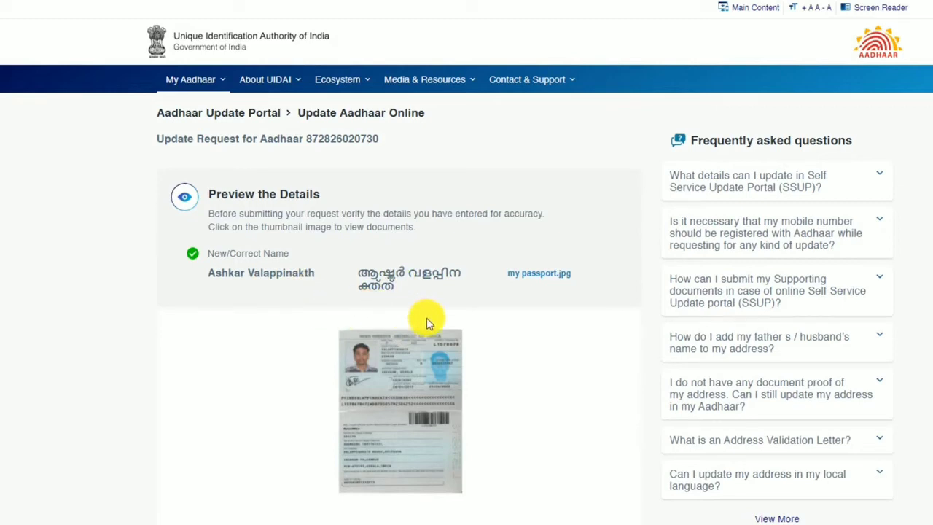
{"action": "scroll", "coordinate": [427, 318], "scroll_direction": "down", "scroll_amount": 3}
{"action": "scroll", "coordinate": [466, 343], "scroll_direction": "down", "scroll_amount": 4}
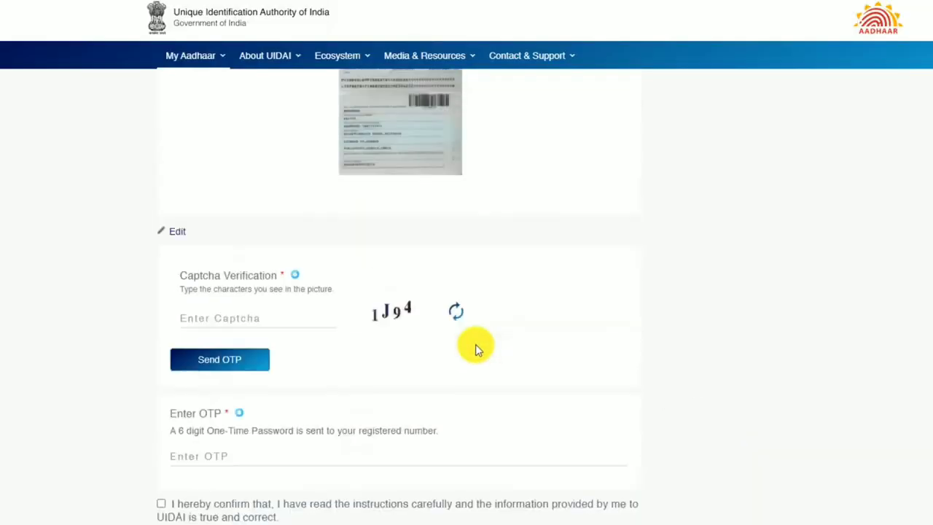
{"action": "scroll", "coordinate": [475, 348], "scroll_direction": "up", "scroll_amount": 2}
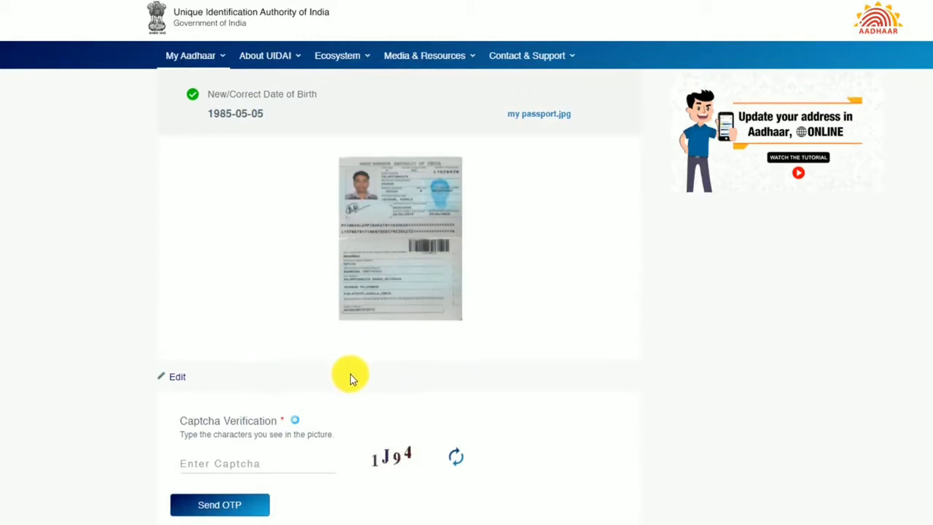
- Go back to editing and re-attach 'my passport' as the Passport proof for the name
{"action": "left_click", "coordinate": [181, 386]}
{"action": "scroll", "coordinate": [546, 343], "scroll_direction": "down", "scroll_amount": 4}
{"action": "left_click", "coordinate": [364, 226]}
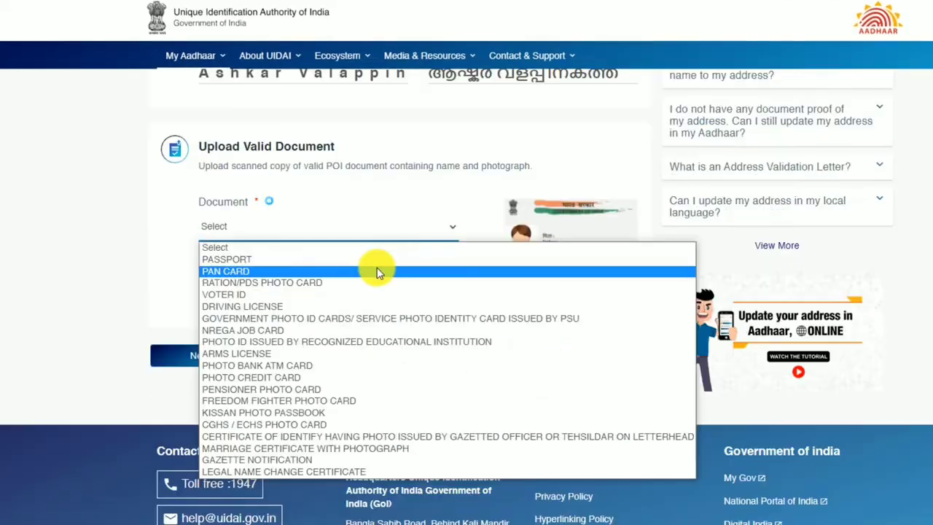
{"action": "left_click", "coordinate": [376, 260]}
{"action": "left_click", "coordinate": [229, 264]}
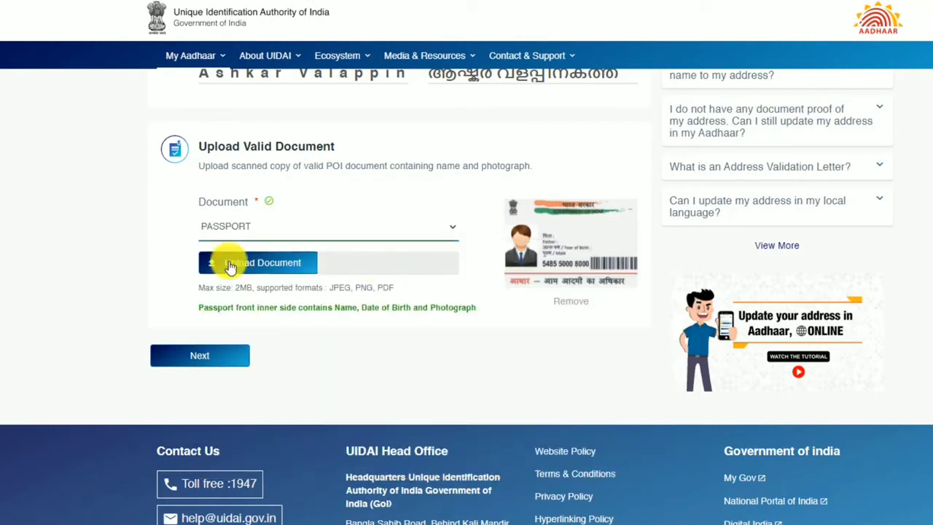
{"action": "left_click", "coordinate": [250, 162]}
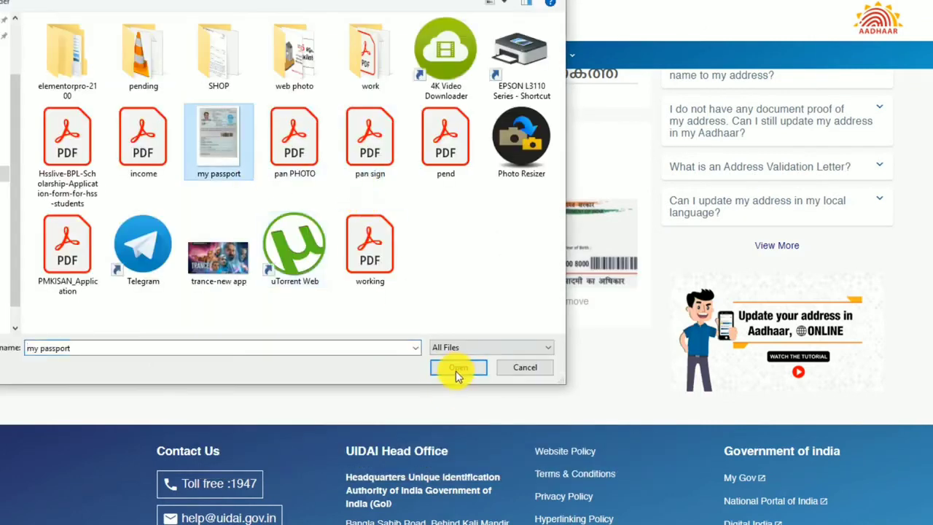
{"action": "left_click", "coordinate": [454, 370]}
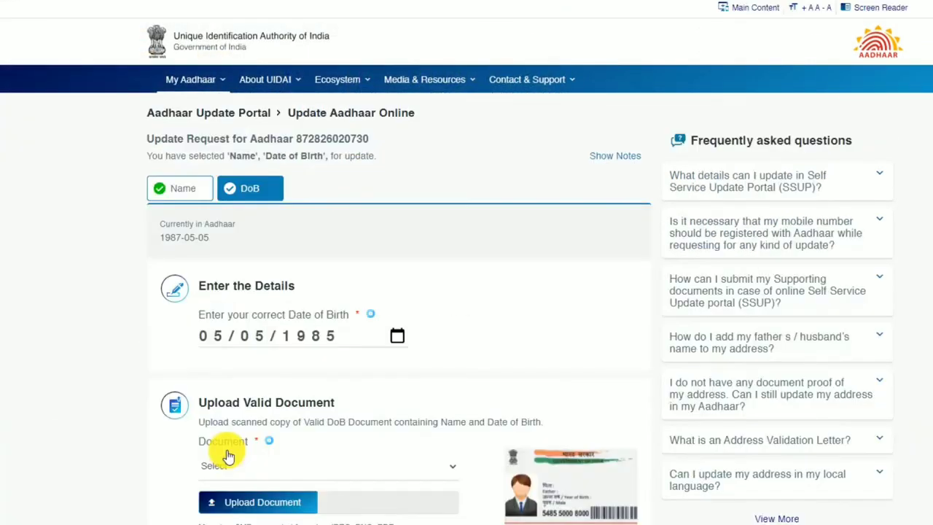
- Attach my passport.jpg as Passport proof for date of birth, then preview
{"action": "scroll", "coordinate": [333, 415], "scroll_direction": "down", "scroll_amount": 3}
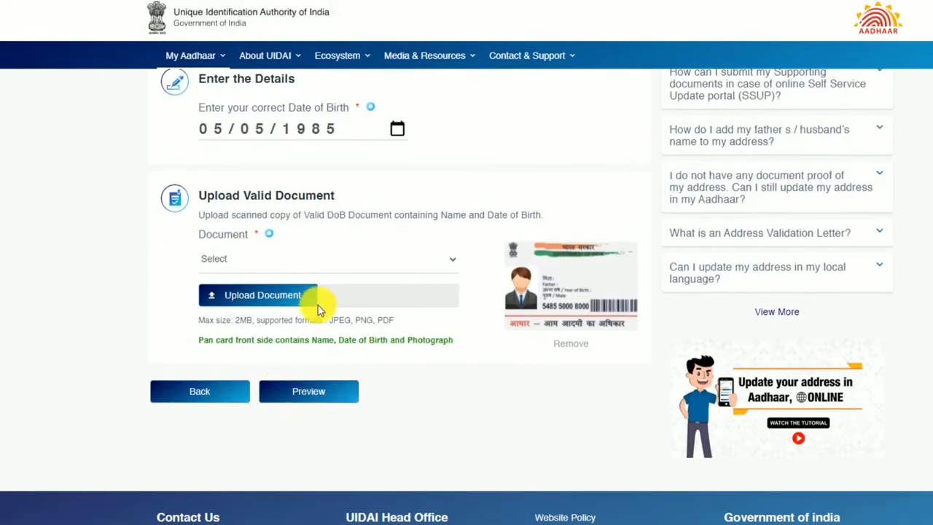
{"action": "left_click", "coordinate": [405, 260]}
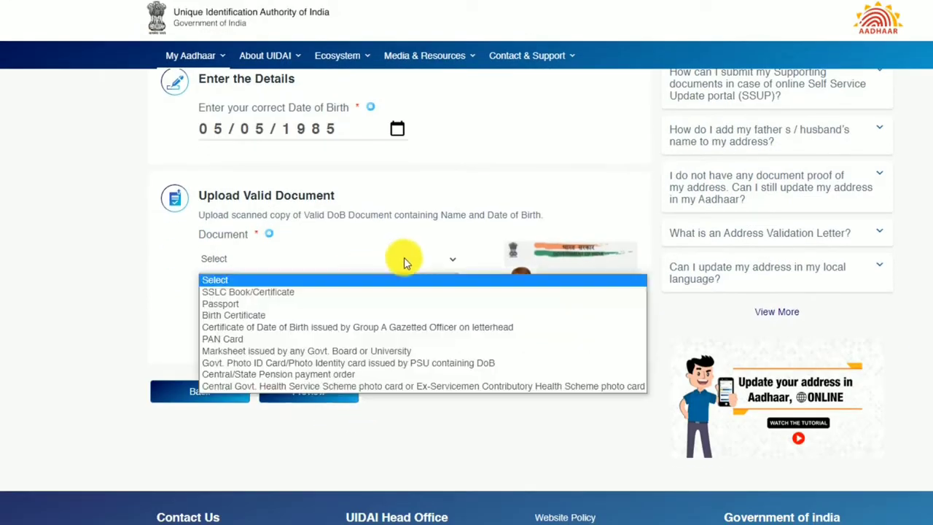
{"action": "left_click", "coordinate": [348, 305]}
{"action": "left_click", "coordinate": [265, 295]}
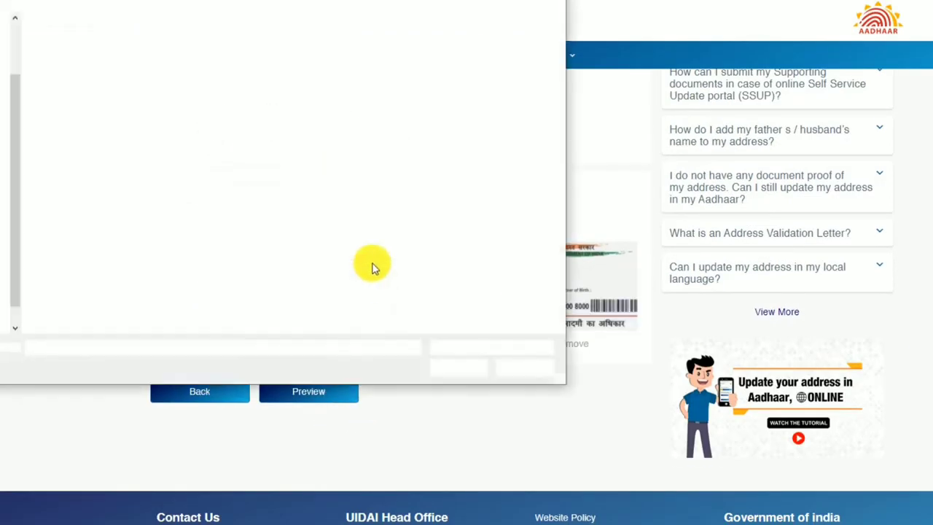
{"action": "left_click", "coordinate": [229, 139]}
{"action": "left_click", "coordinate": [457, 368]}
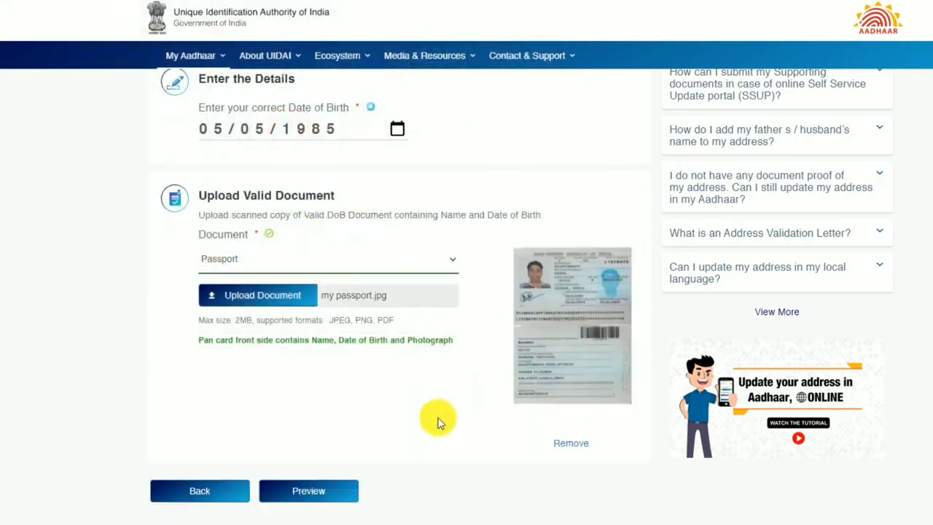
{"action": "left_click", "coordinate": [308, 491]}
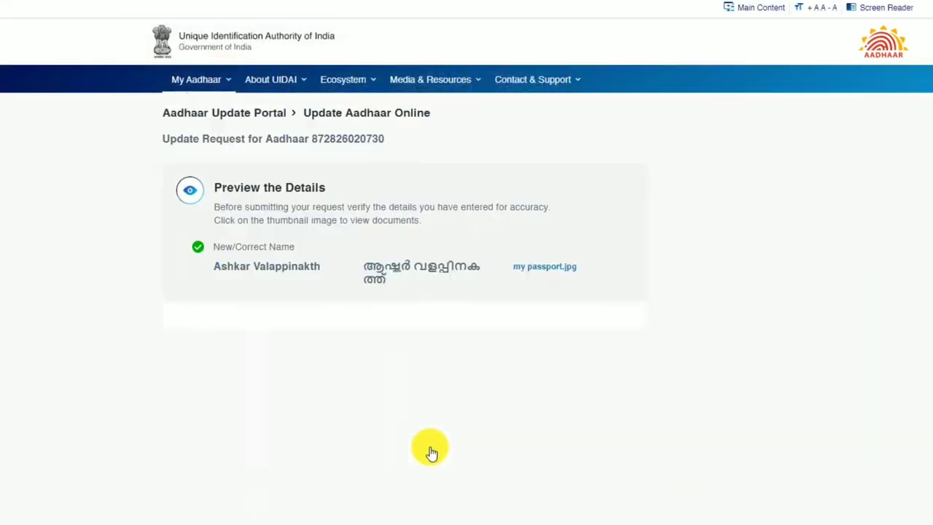
- Enter the captcha 'KMEF' and request a one-time password to the registered mobile
{"action": "scroll", "coordinate": [454, 355], "scroll_direction": "down", "scroll_amount": 4}
{"action": "scroll", "coordinate": [455, 355], "scroll_direction": "down", "scroll_amount": 2}
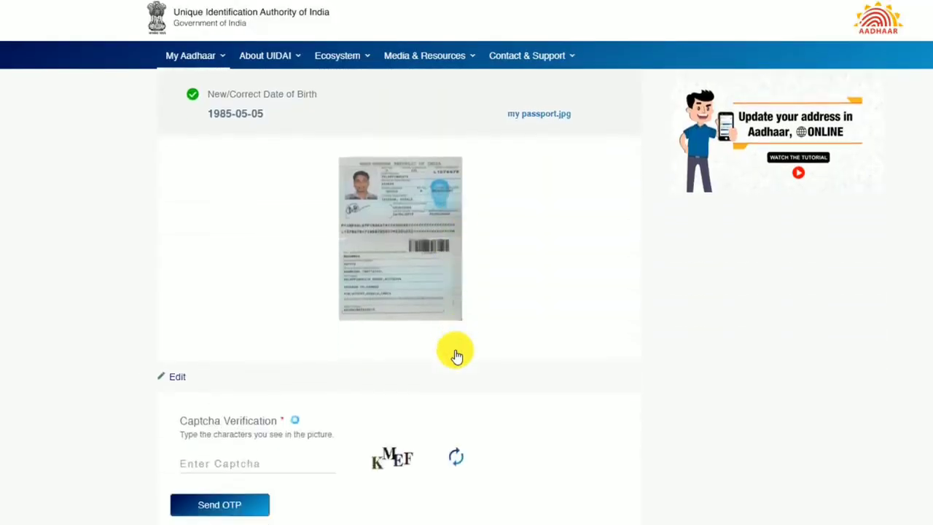
{"action": "scroll", "coordinate": [455, 355], "scroll_direction": "down", "scroll_amount": 3}
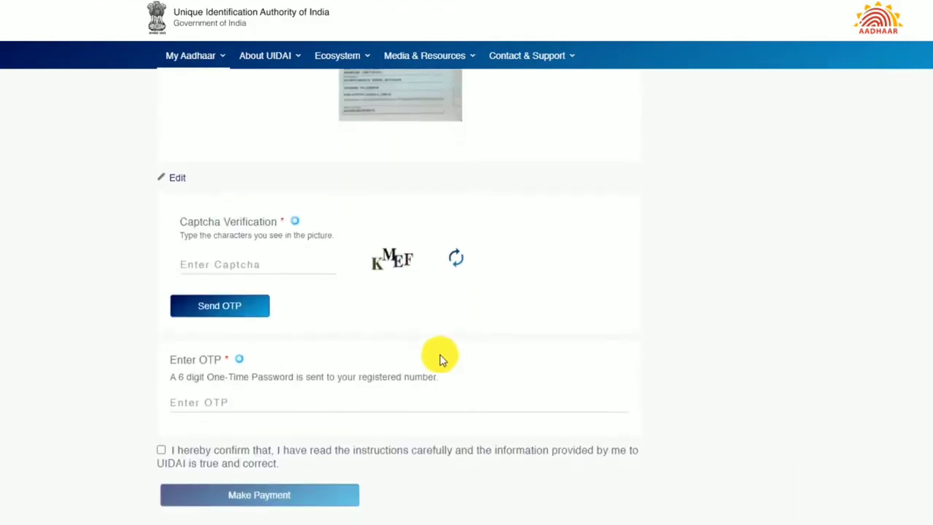
{"action": "left_click", "coordinate": [269, 263]}
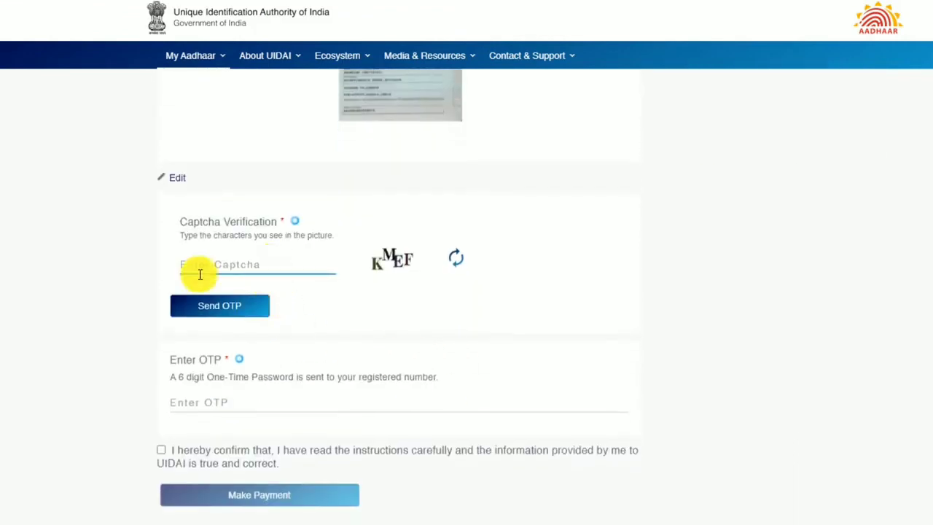
{"action": "type", "text": "KMEE"}
{"action": "key", "text": "BackSpace"}
{"action": "type", "text": "F"}
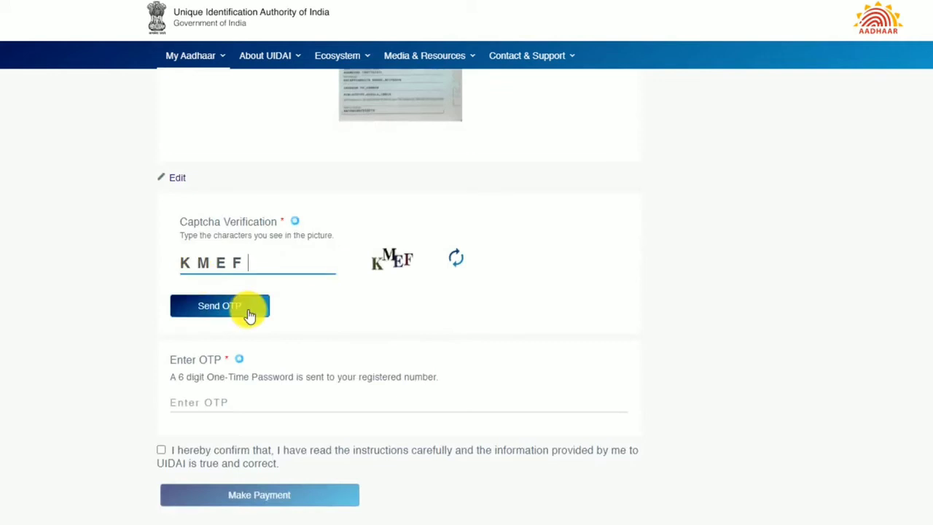
{"action": "left_click", "coordinate": [246, 311]}
- Enter the received OTP, accept the declaration and proceed to the ₹50 payment
{"action": "scroll", "coordinate": [402, 326], "scroll_direction": "down", "scroll_amount": 2}
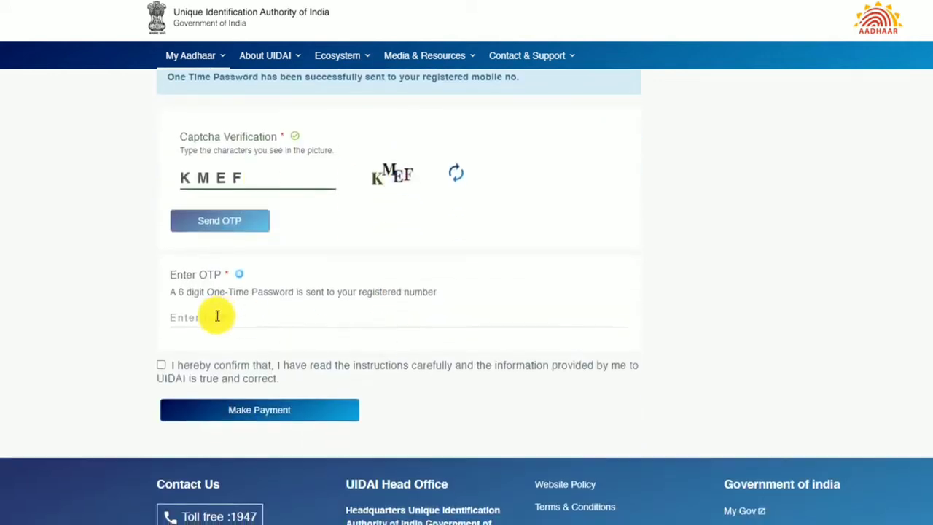
{"action": "left_click", "coordinate": [211, 319]}
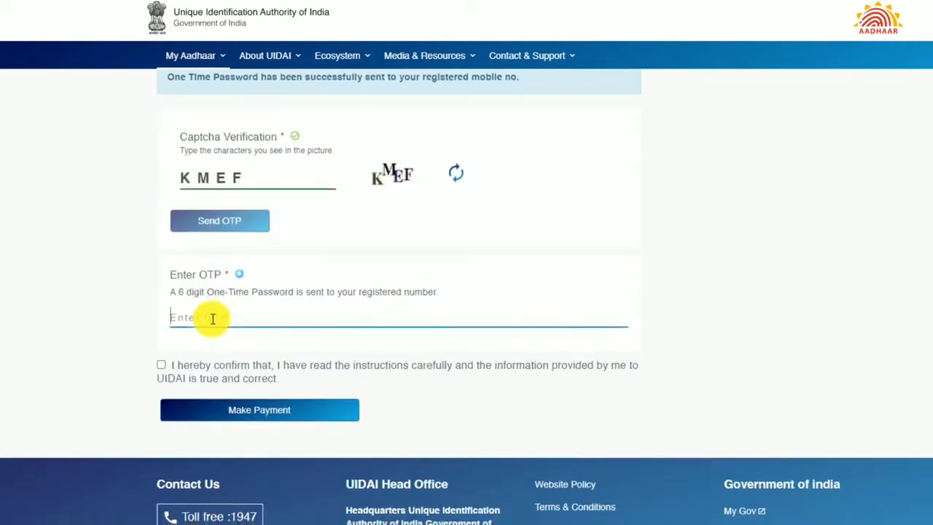
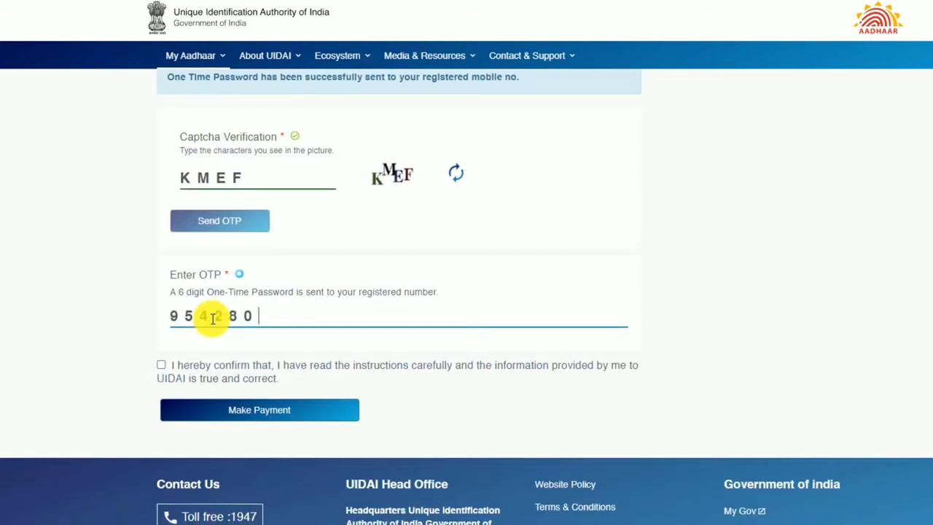
{"action": "scroll", "coordinate": [212, 318], "scroll_direction": "down", "scroll_amount": 1}
{"action": "left_click", "coordinate": [160, 300]}
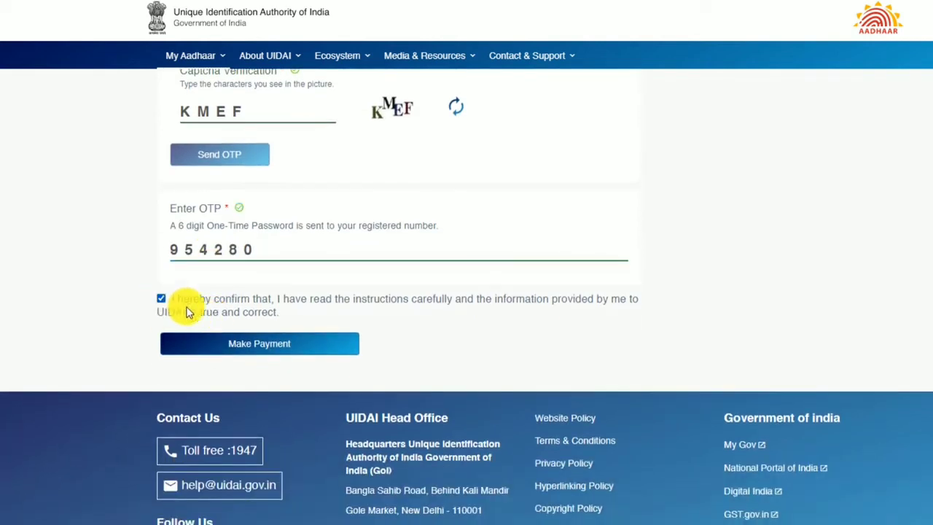
{"action": "left_click", "coordinate": [270, 354]}
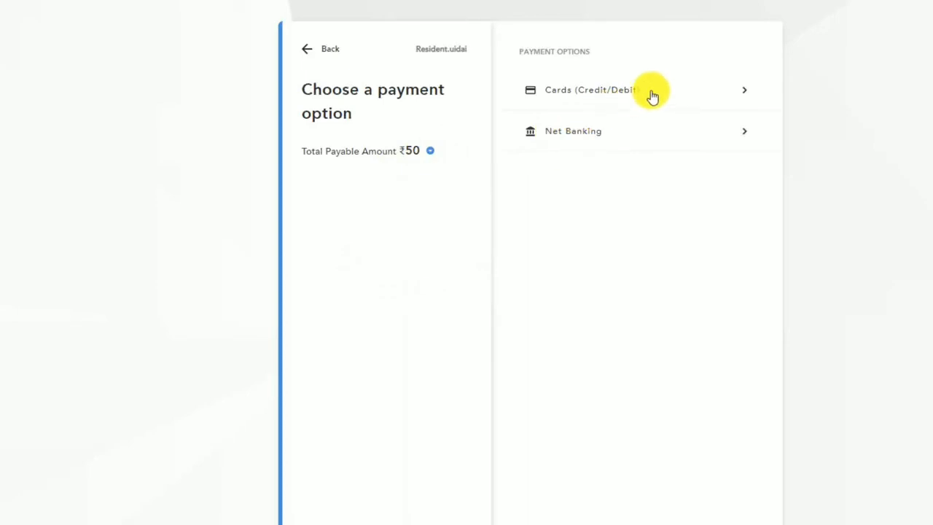
- Pay ₹50 by credit/debit card, entering the card number and authorising with the bank OTP
{"action": "left_click", "coordinate": [645, 95]}
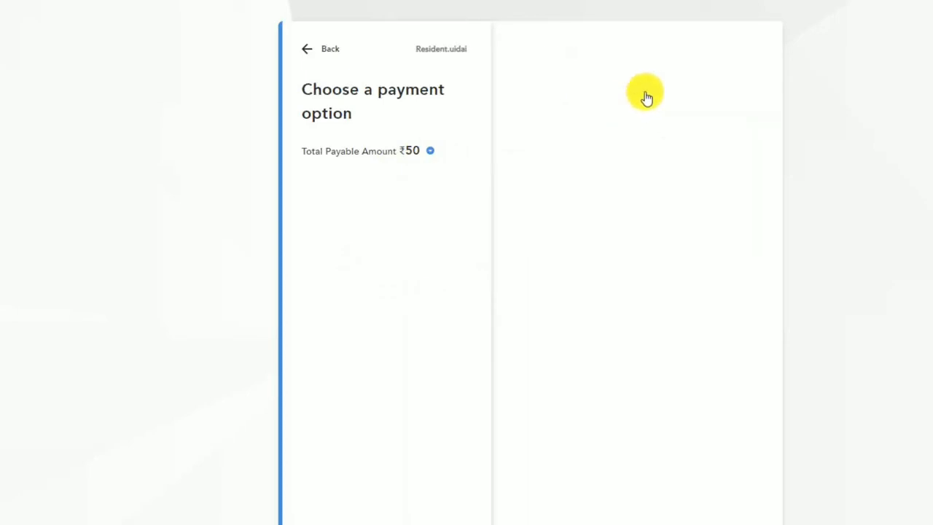
{"action": "left_click", "coordinate": [597, 122]}
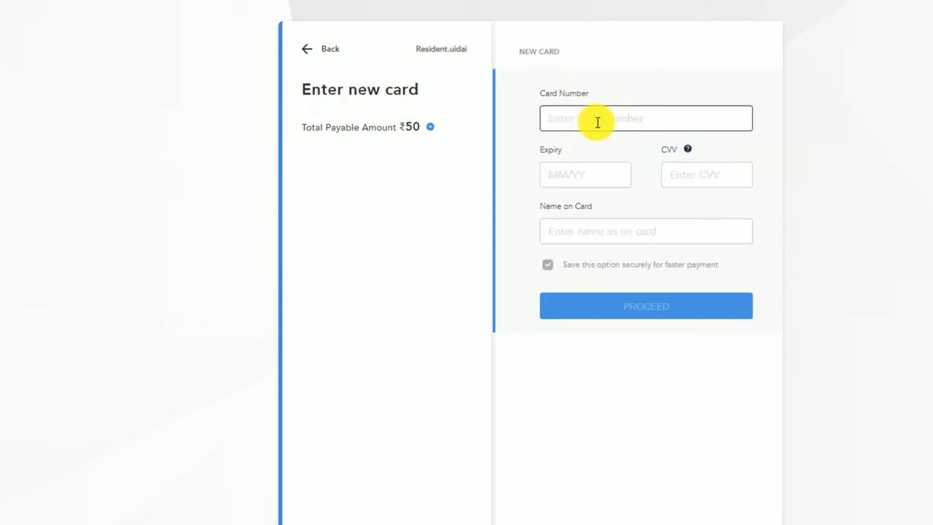
{"action": "left_click", "coordinate": [649, 309]}
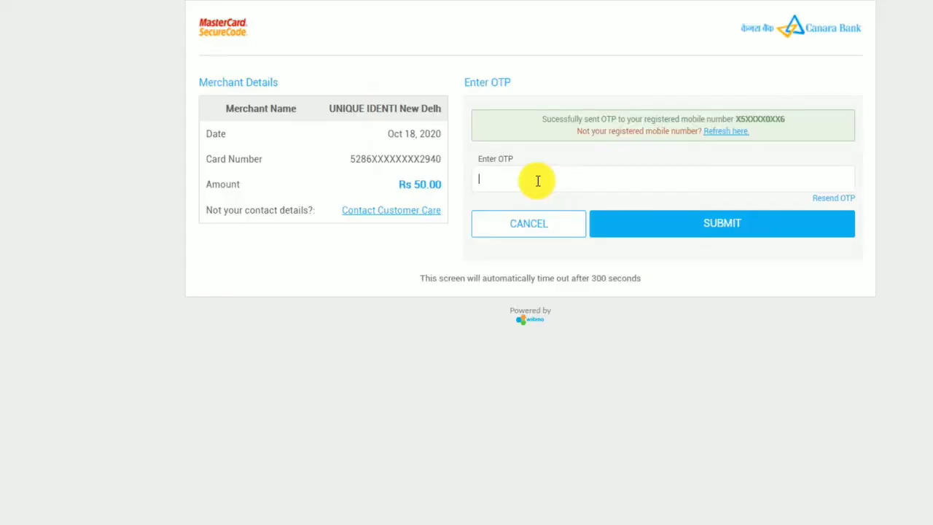
{"action": "left_click", "coordinate": [650, 220]}
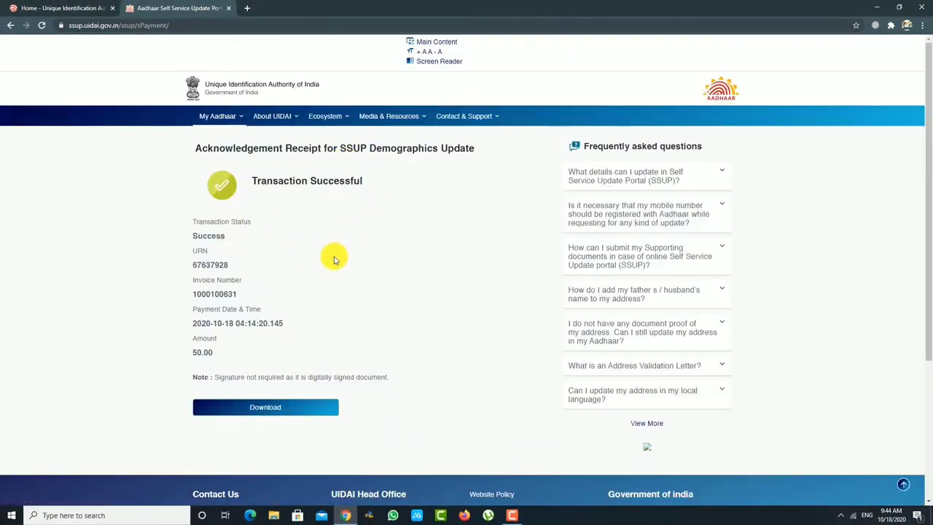
- Download the acknowledgement receipt and save the PDF to the Desktop
{"action": "scroll", "coordinate": [302, 265], "scroll_direction": "down", "scroll_amount": 2}
{"action": "scroll", "coordinate": [302, 267], "scroll_direction": "up", "scroll_amount": 2}
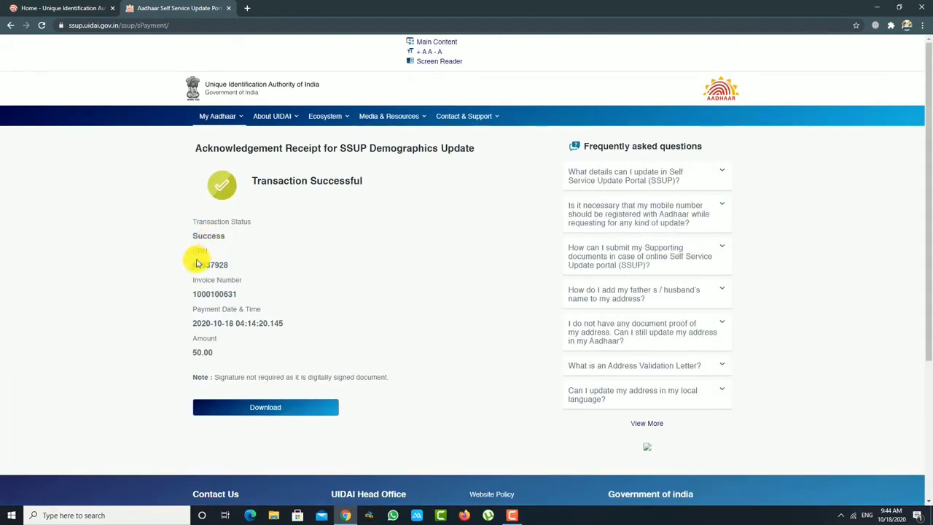
{"action": "left_click_drag", "start_coordinate": [192, 264], "coordinate": [228, 265]}
{"action": "left_click", "coordinate": [209, 291]}
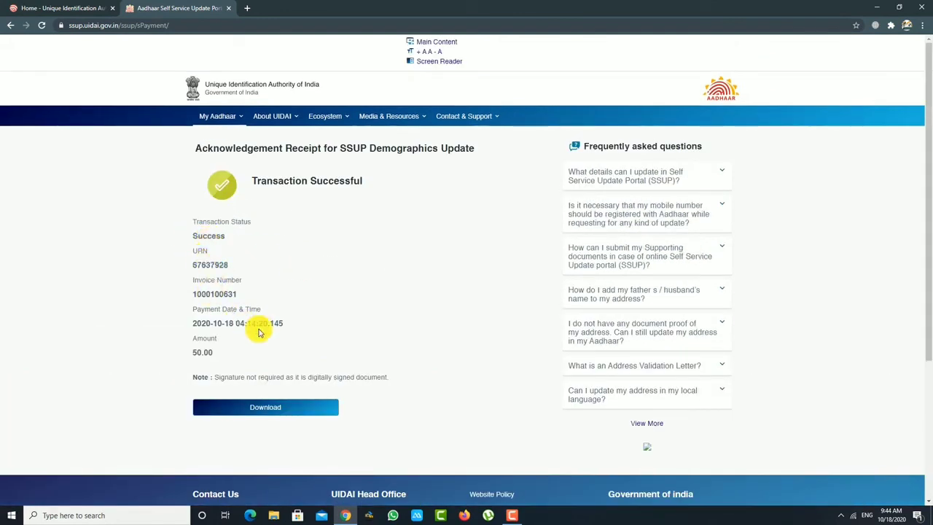
{"action": "left_click", "coordinate": [274, 410]}
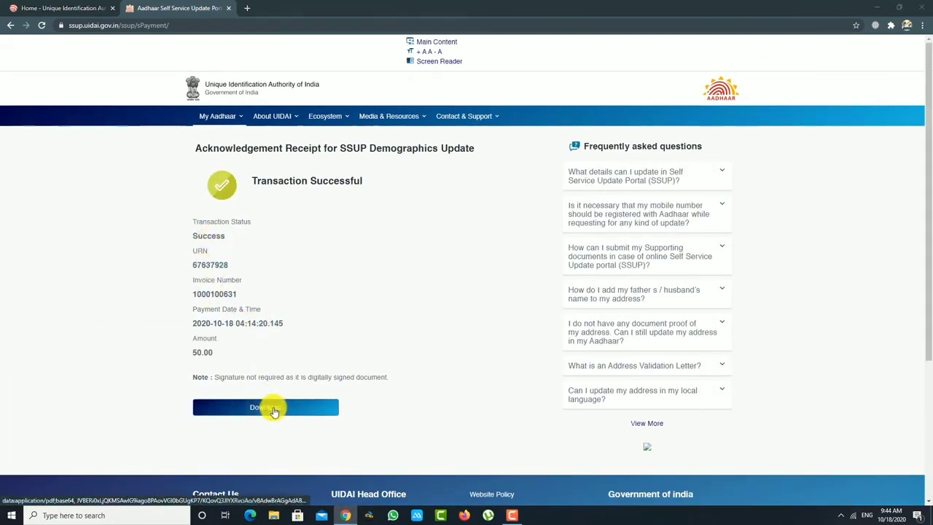
{"action": "left_click", "coordinate": [422, 312]}
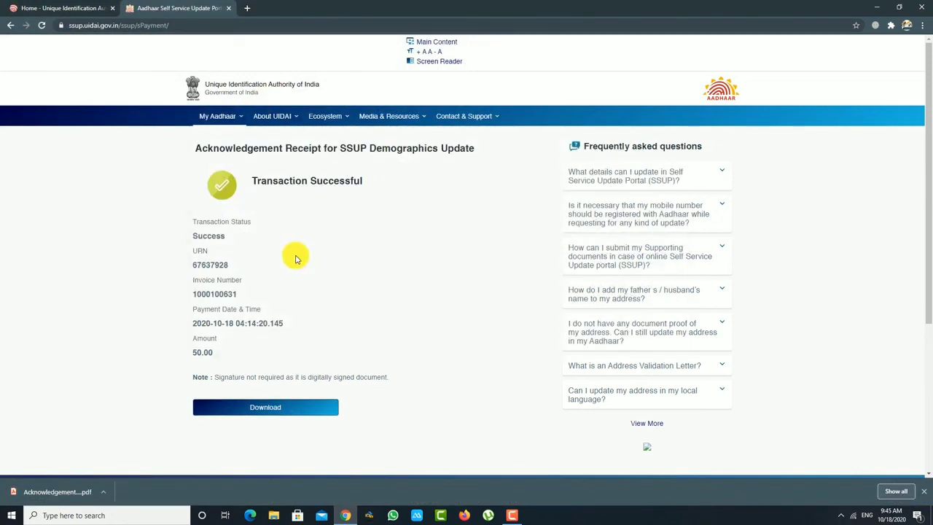
- Select the full URN value on the Transaction Successful receipt
{"action": "double_click", "coordinate": [210, 264]}
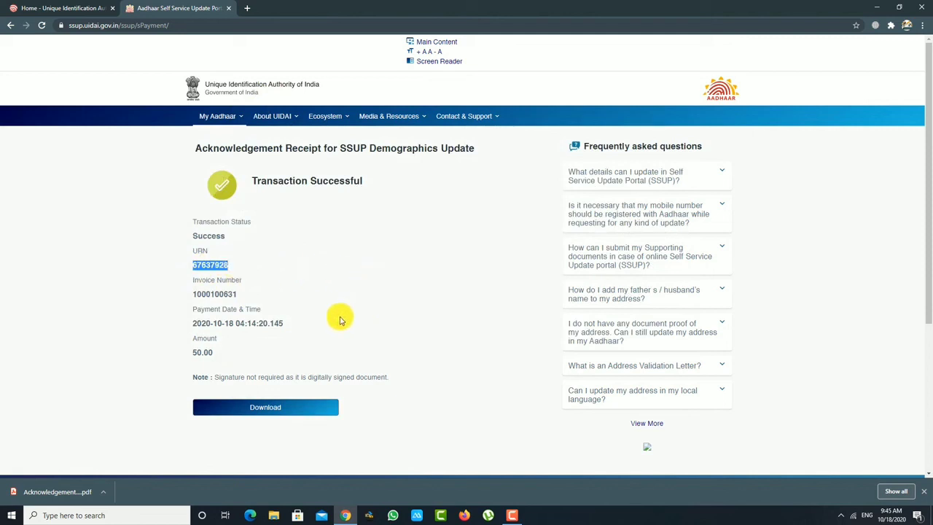
{"action": "scroll", "coordinate": [340, 316], "scroll_direction": "down", "scroll_amount": 2}
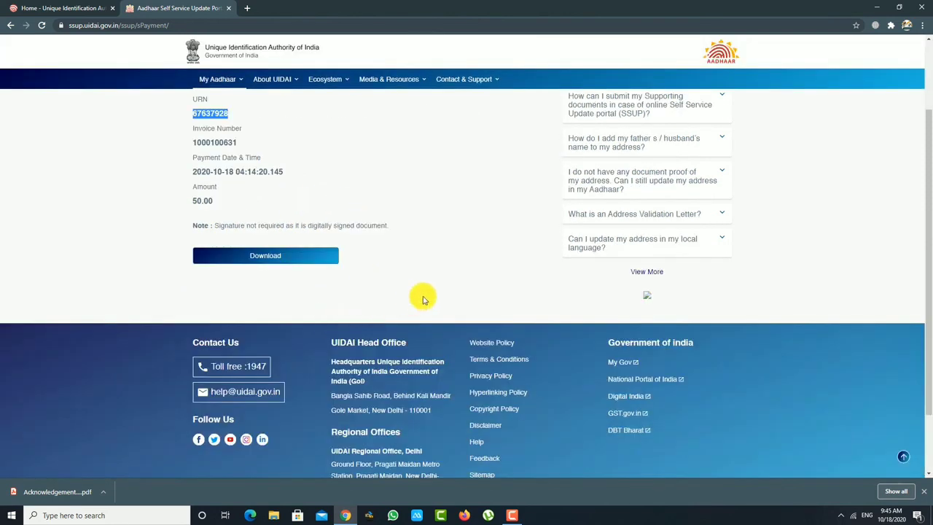
{"action": "scroll", "coordinate": [422, 299], "scroll_direction": "up", "scroll_amount": 2}
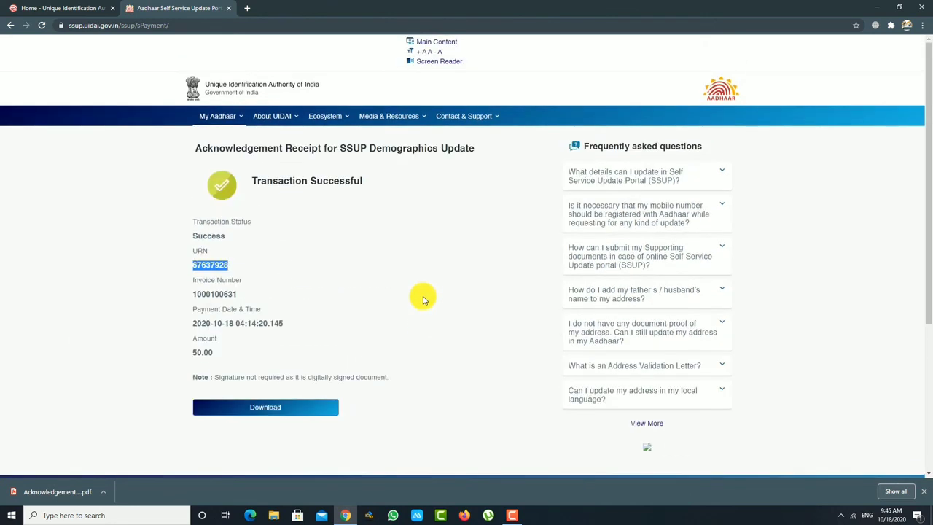